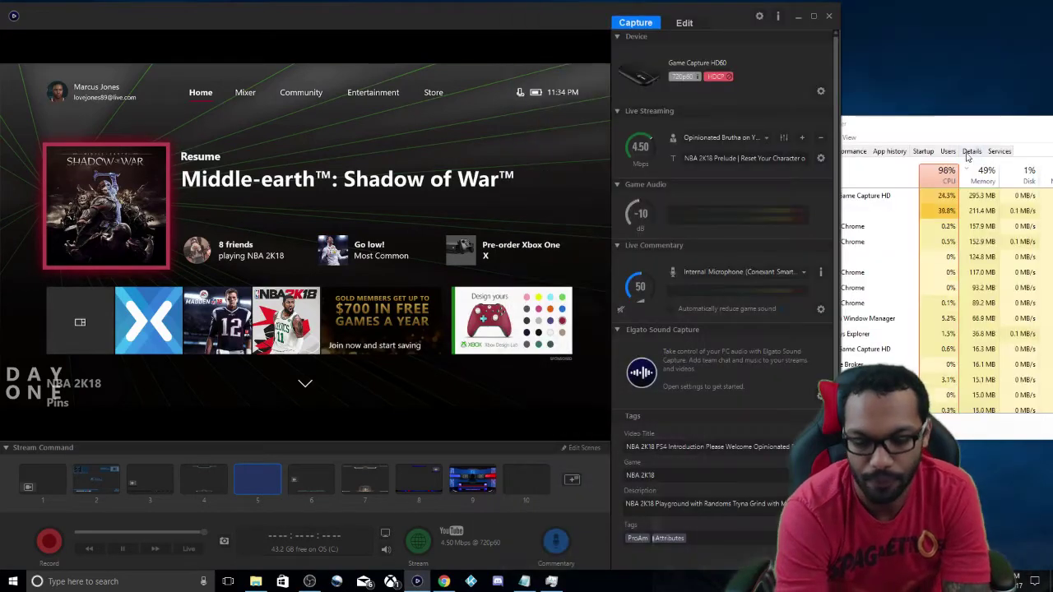
- Check Task Manager's CPU usage (99% total alongside obs64), shift it left, and return to Elgato
left_click(969, 130)
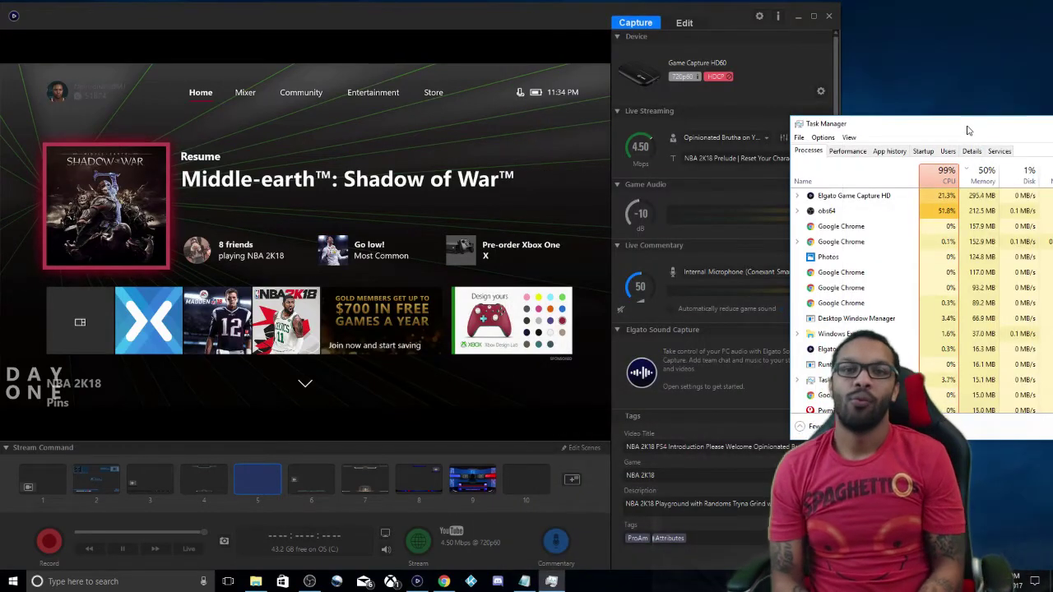
left_click(465, 12)
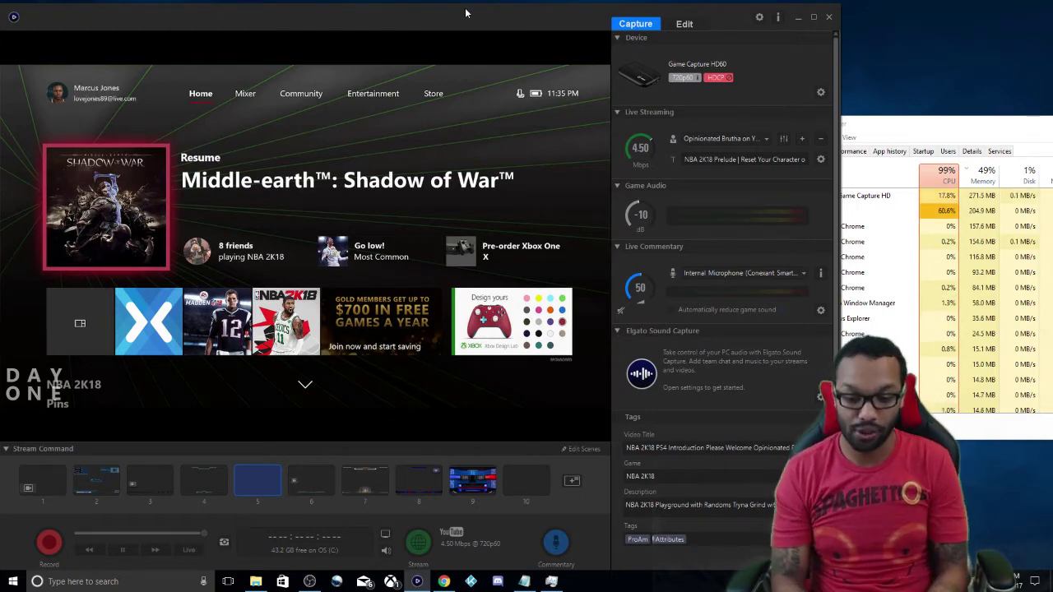
left_click(938, 125)
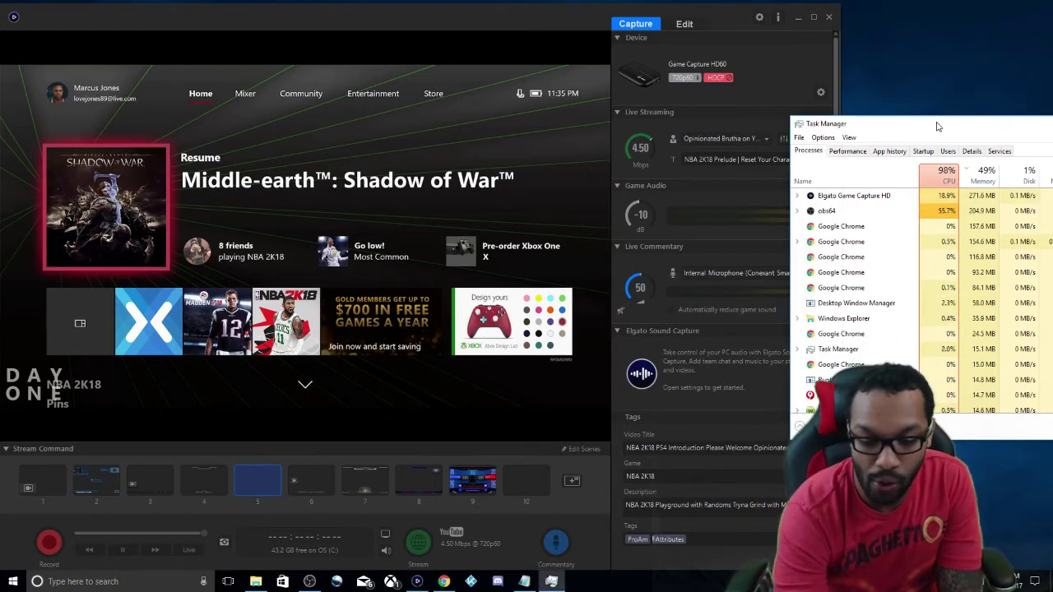
left_click_drag(937, 125, 834, 101)
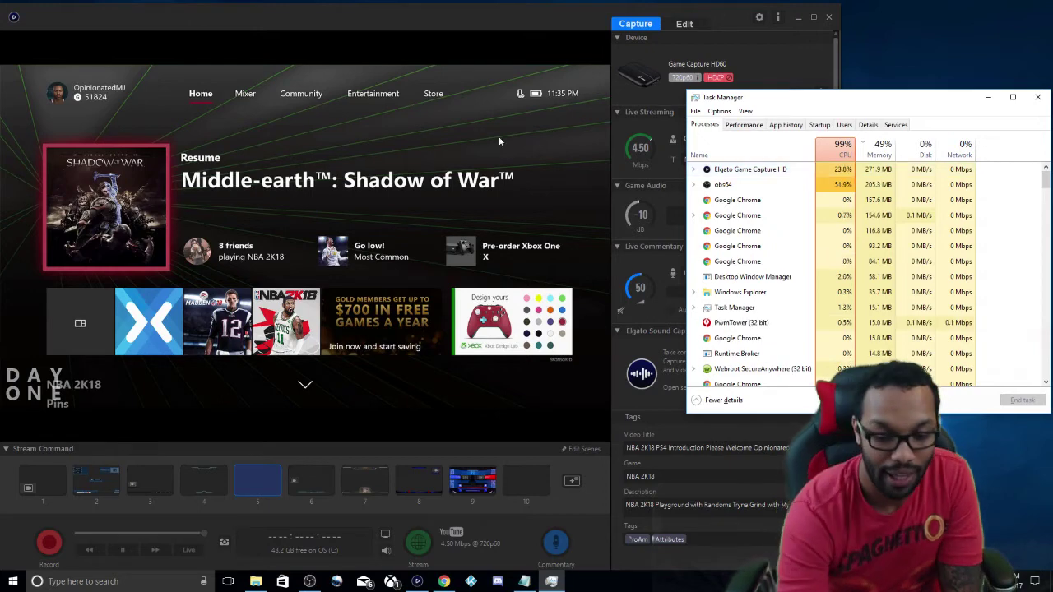
left_click(413, 111)
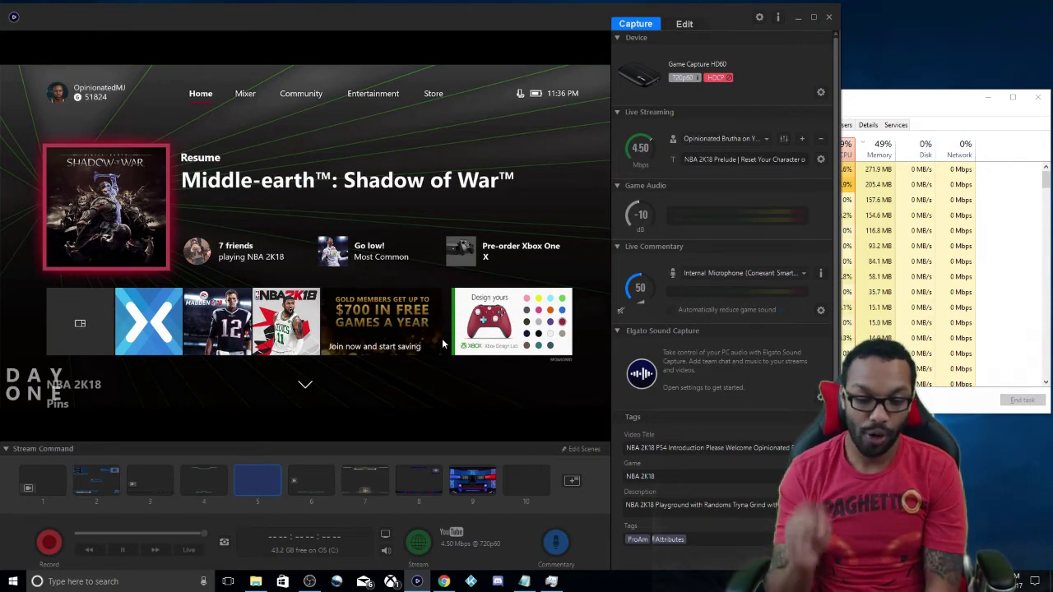
left_click(385, 536)
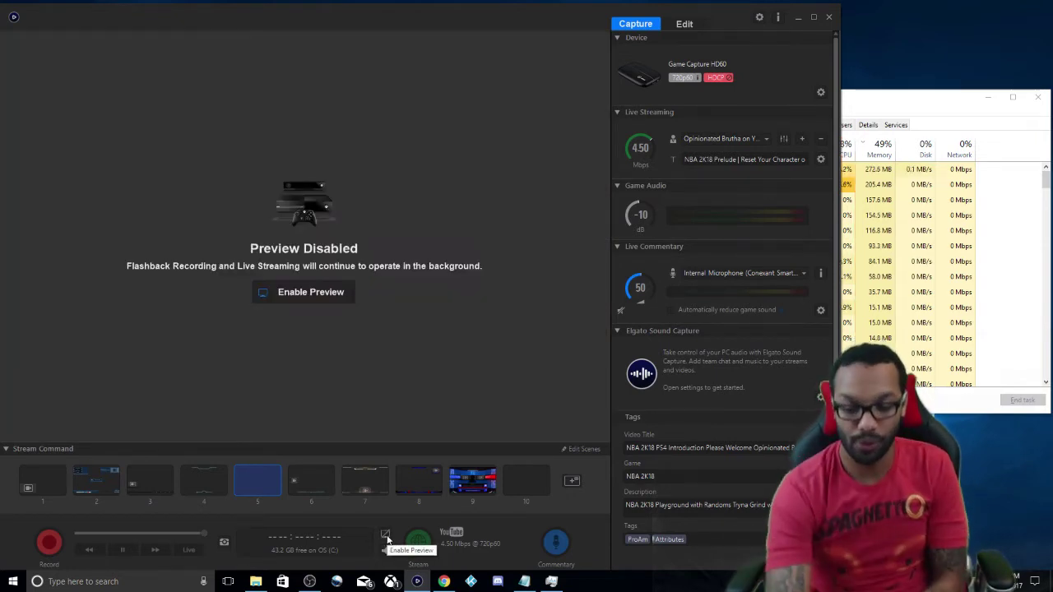
left_click(893, 118)
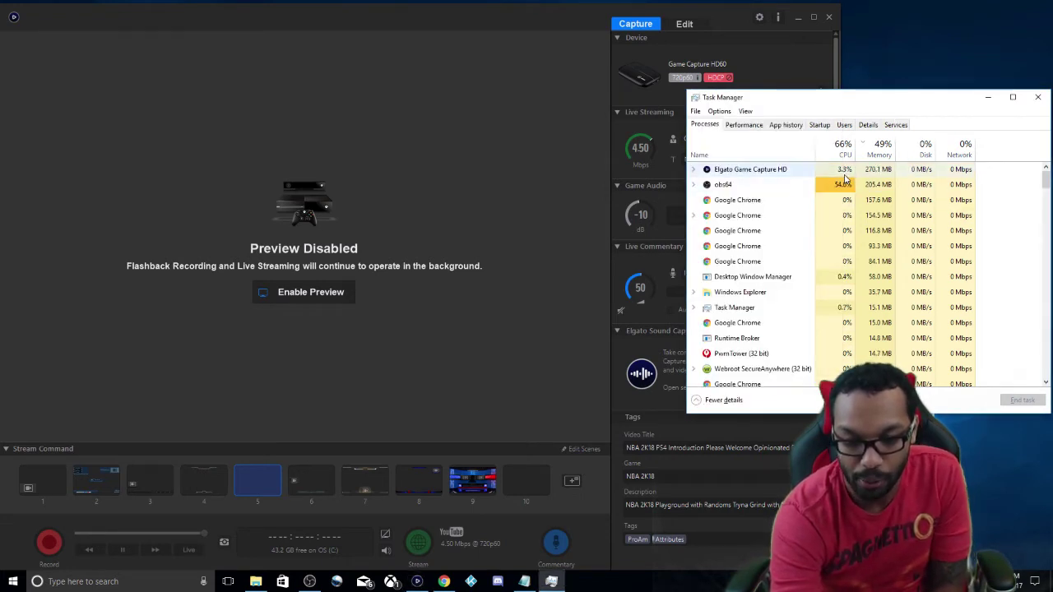
left_click(385, 536)
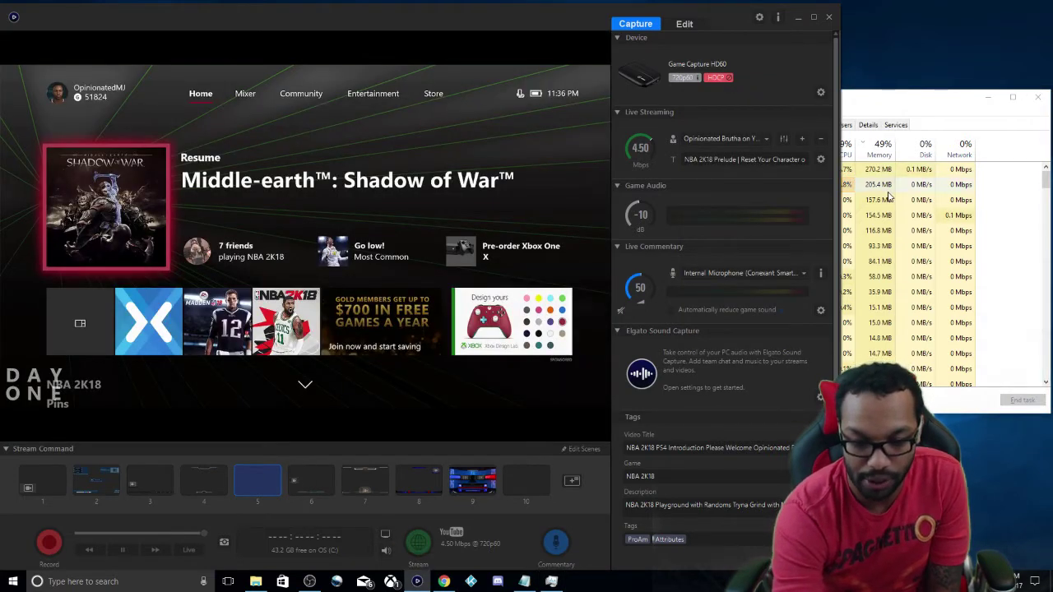
left_click(889, 195)
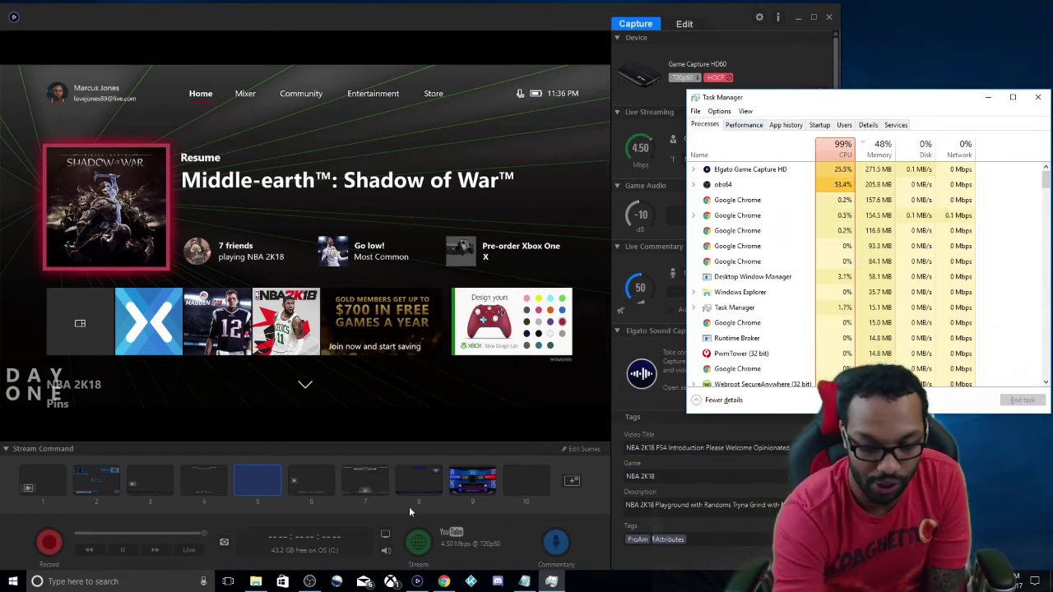
left_click(386, 537)
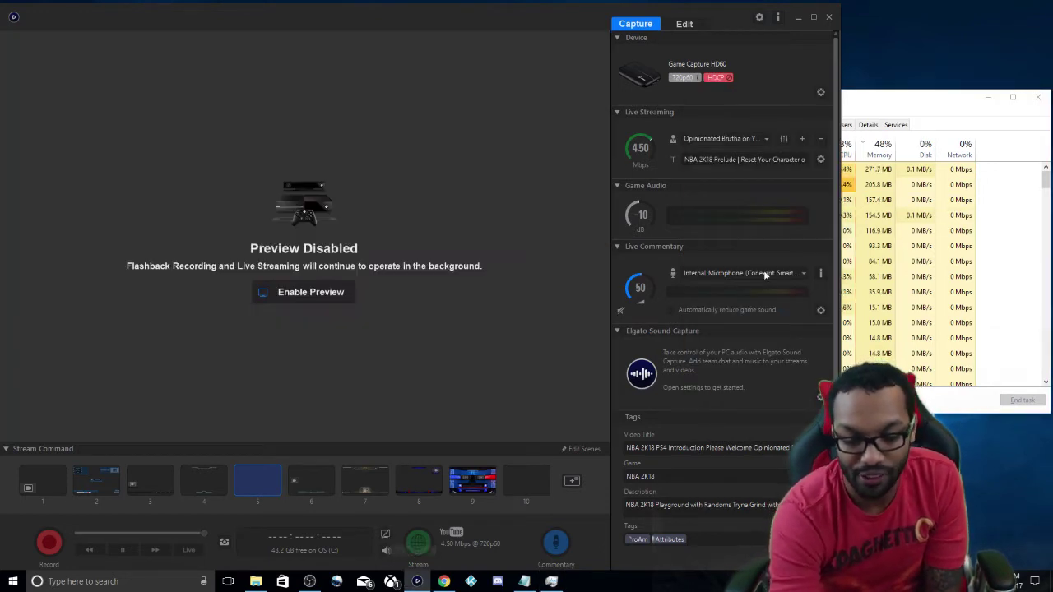
left_click(870, 107)
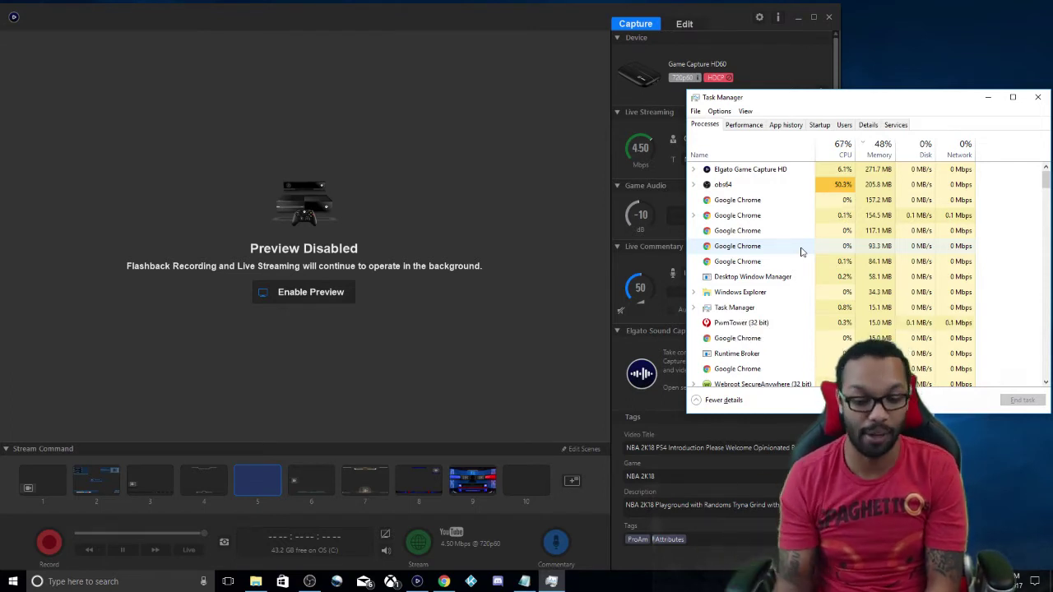
left_click(772, 69)
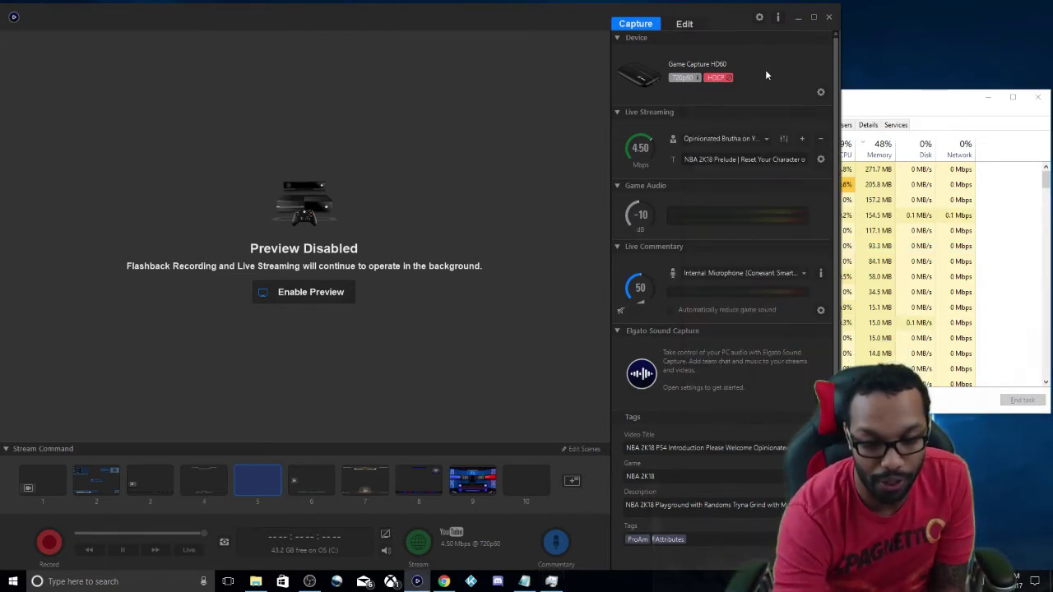
left_click(820, 93)
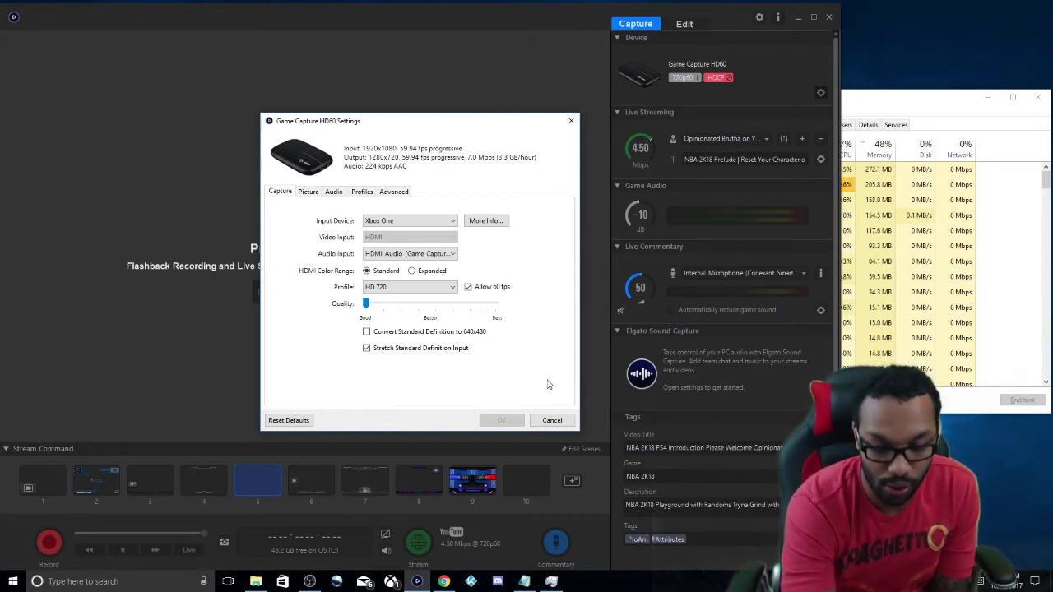
left_click(548, 416)
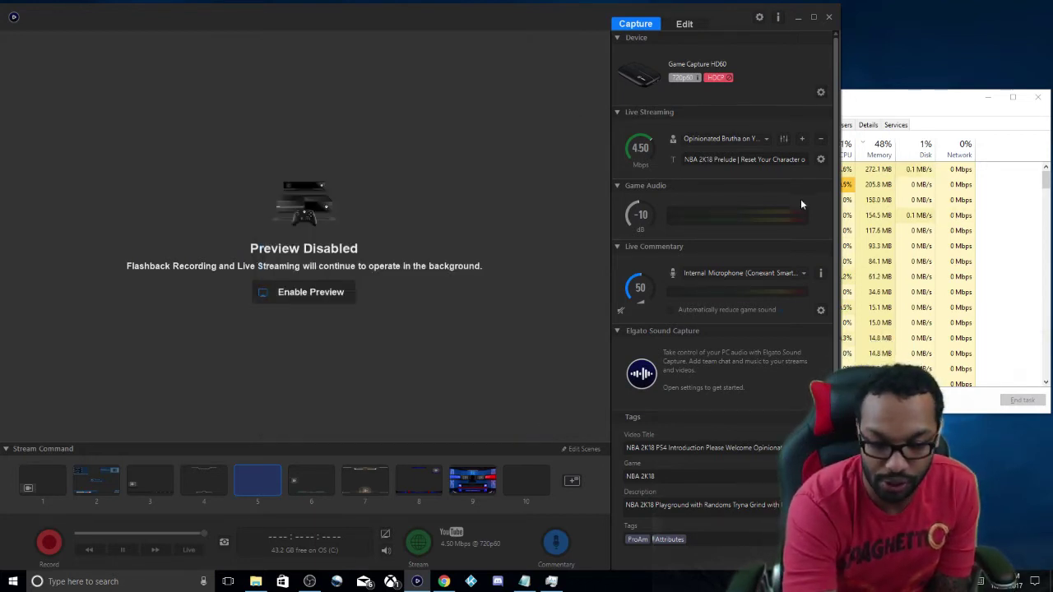
left_click(820, 161)
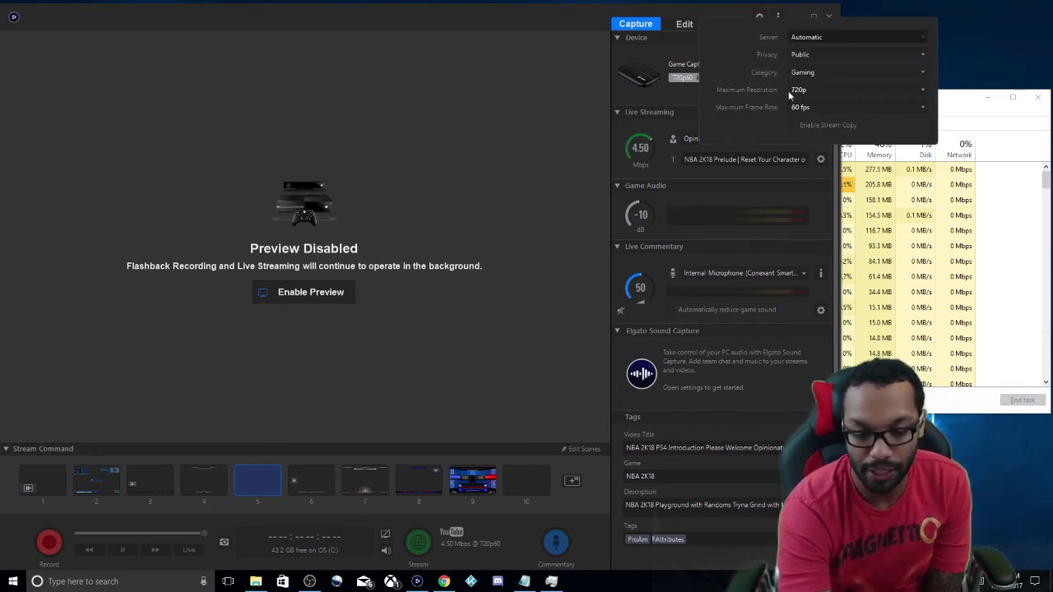
left_click(815, 90)
left_click(815, 90)
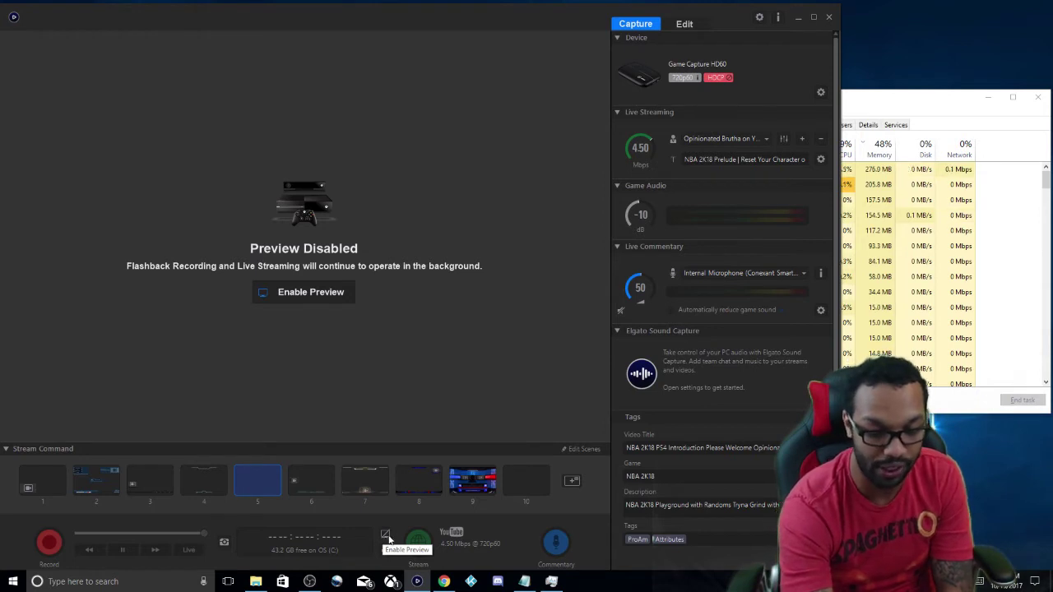
- Check Task Manager's CPU (about 66–69%, obs64 near 52%) and bring Elgato back in front
left_click(949, 108)
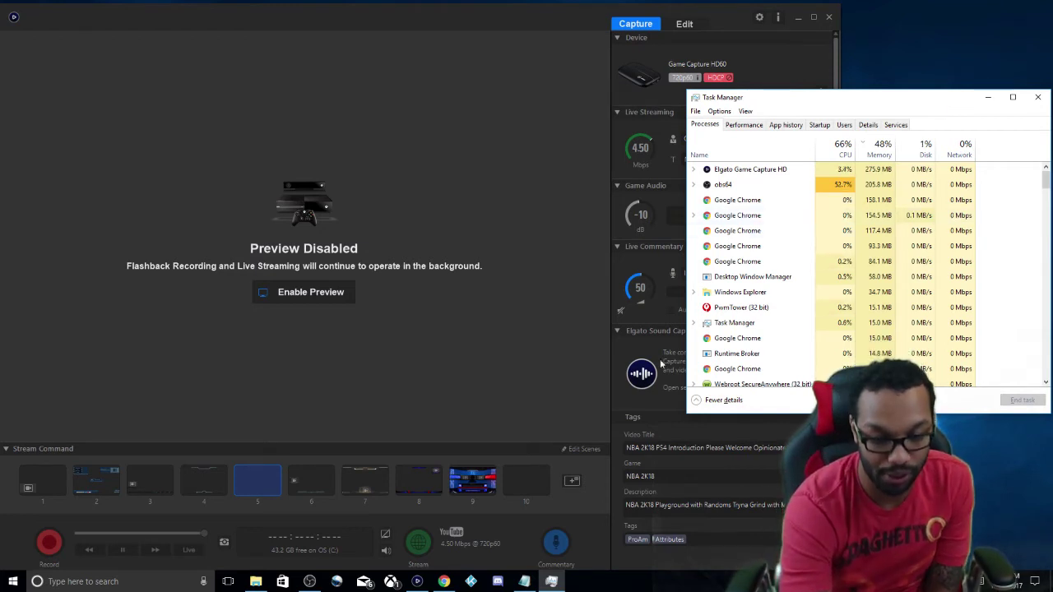
mouse_move(444, 581)
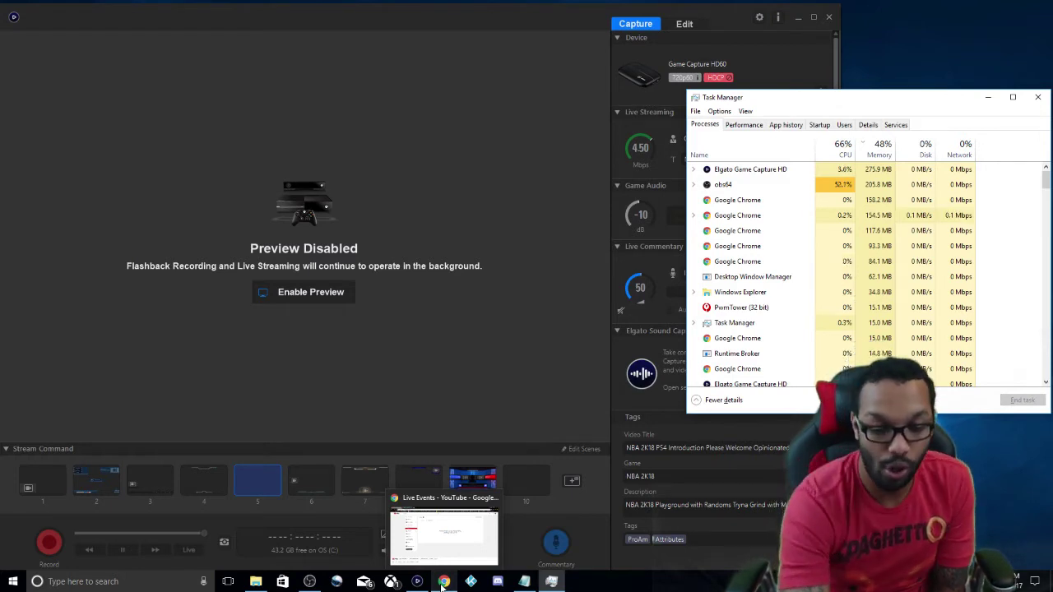
left_click(801, 73)
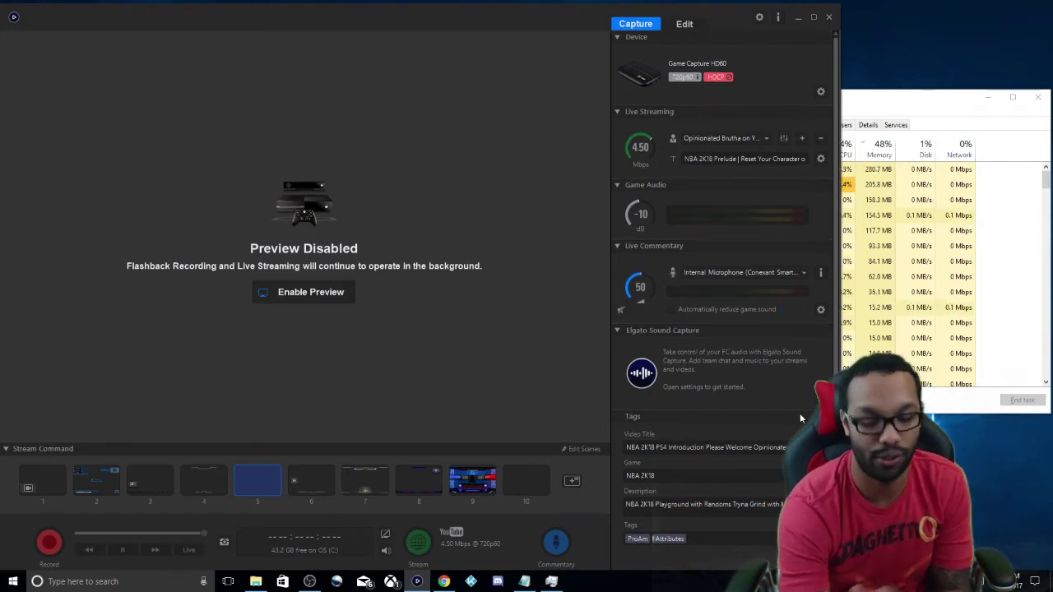
- Switch to the browser's YouTube Live Dashboard page and scroll to its top
left_click(444, 582)
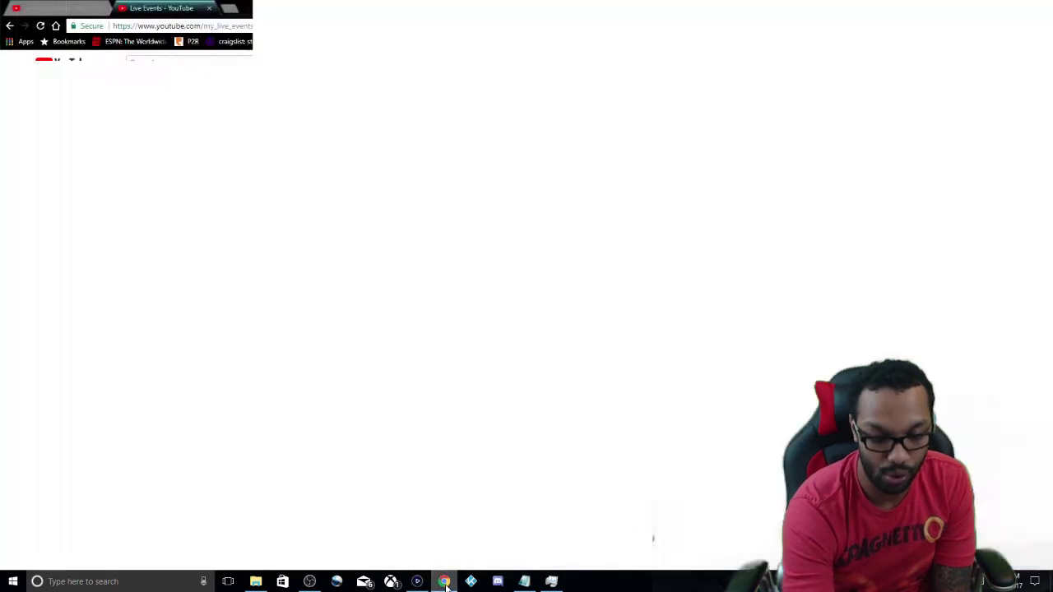
left_click(59, 8)
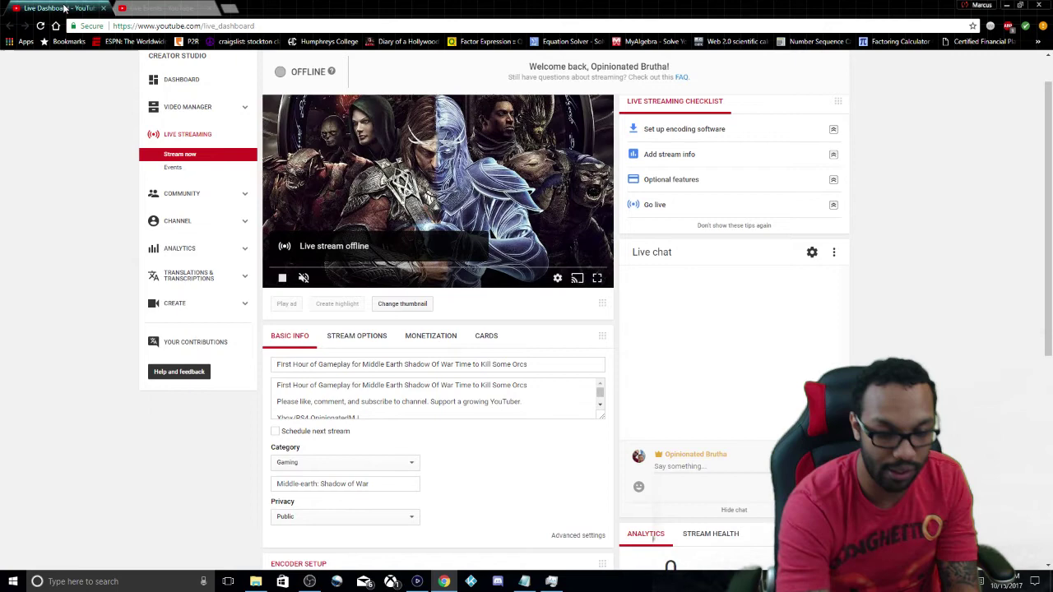
scroll(904, 299, "up", 1)
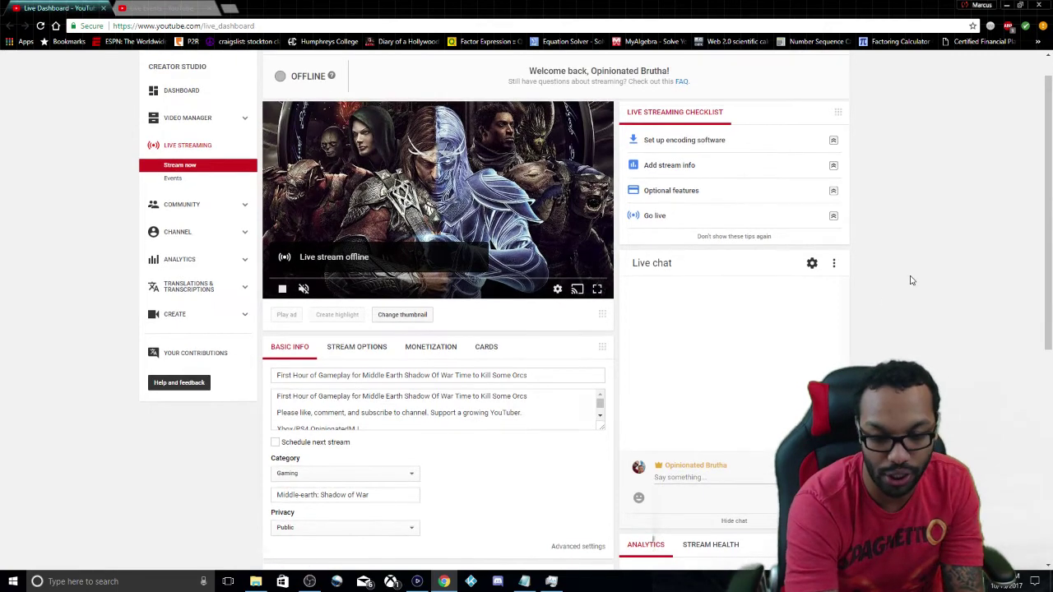
scroll(910, 280, "up", 1)
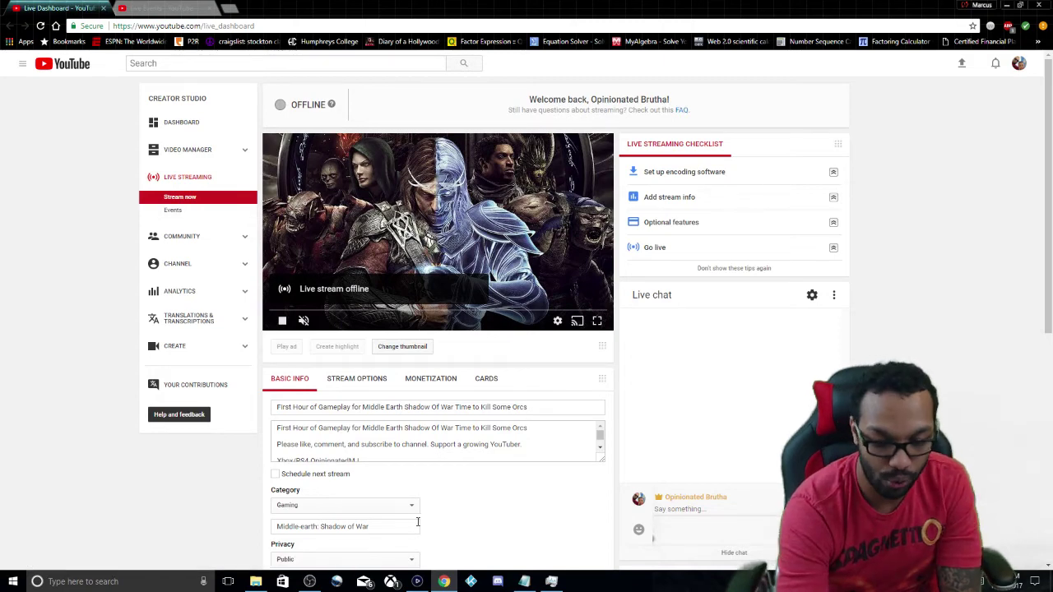
- Review the dashboard's Stream Options, then return to Basic Info showing Gaming, Shadow of War, Public
left_click(417, 582)
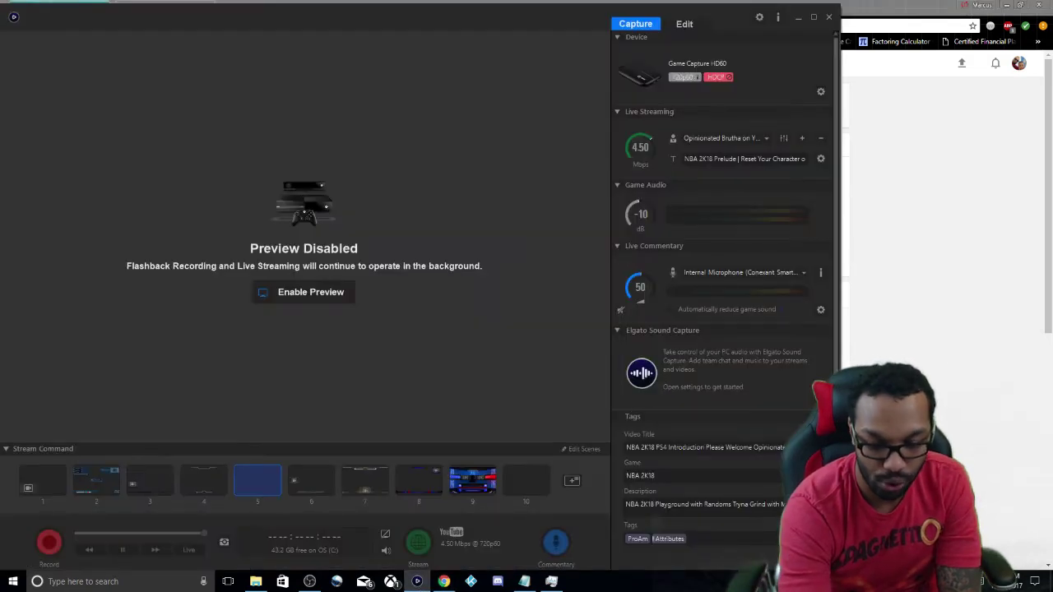
left_click(417, 582)
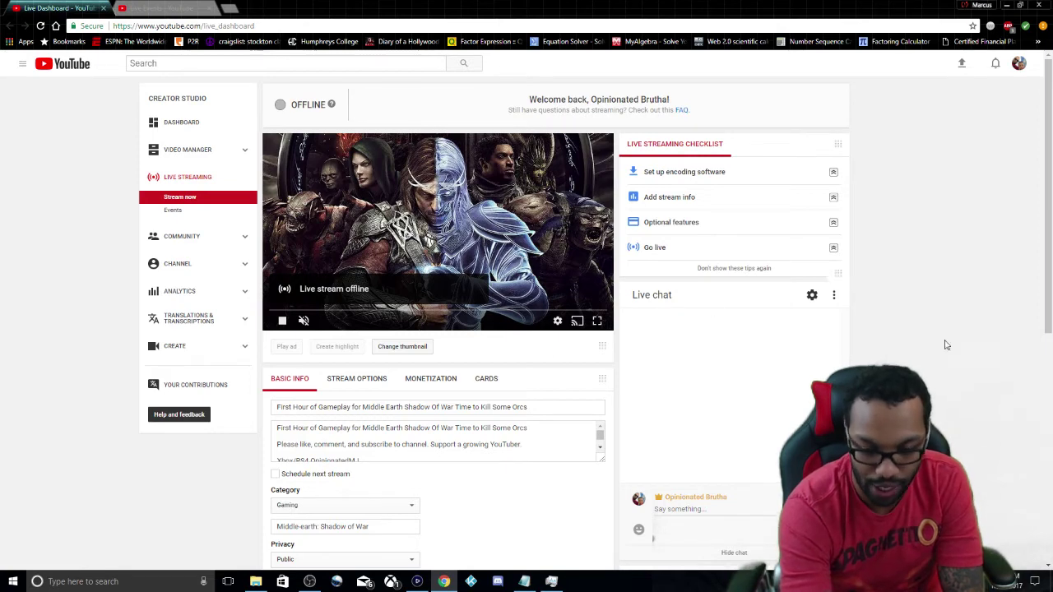
scroll(971, 336, "down", 1)
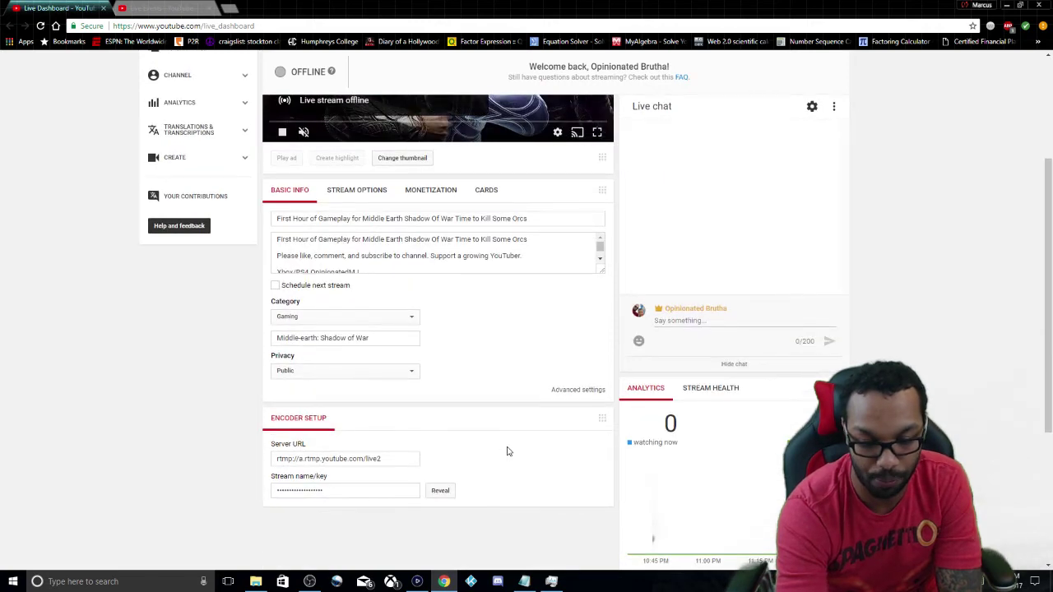
scroll(506, 450, "up", 2)
left_click(367, 385)
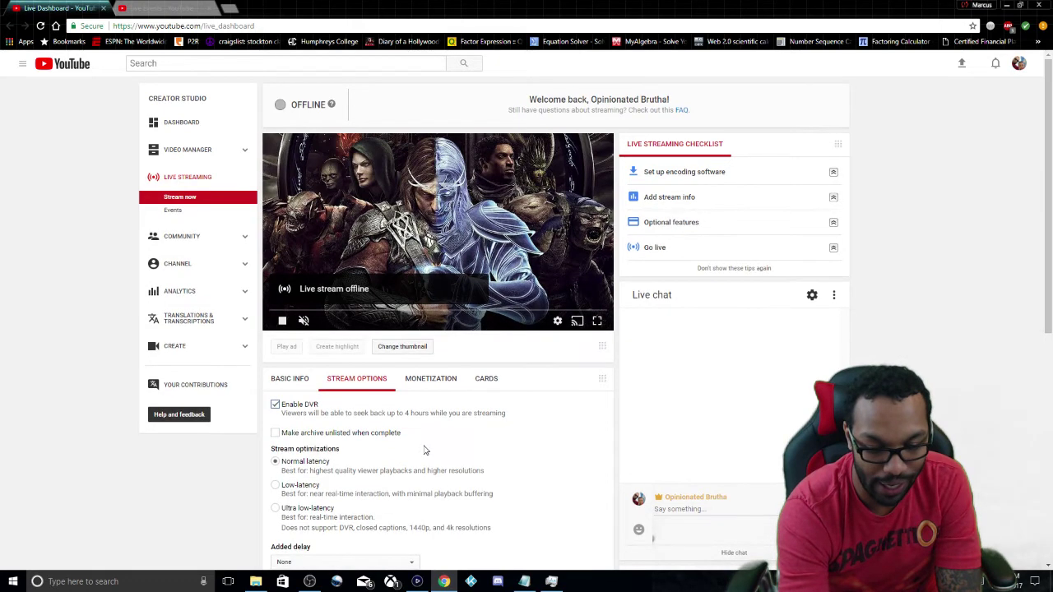
left_click(290, 378)
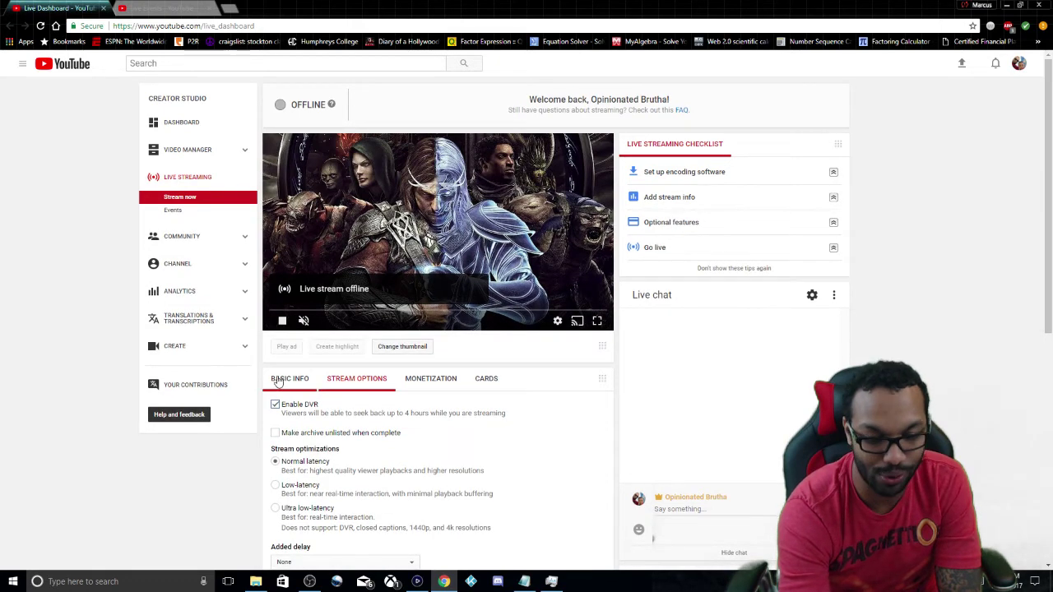
- From the empty Live Events list, choose 'Schedule a new event.'
left_click(162, 9)
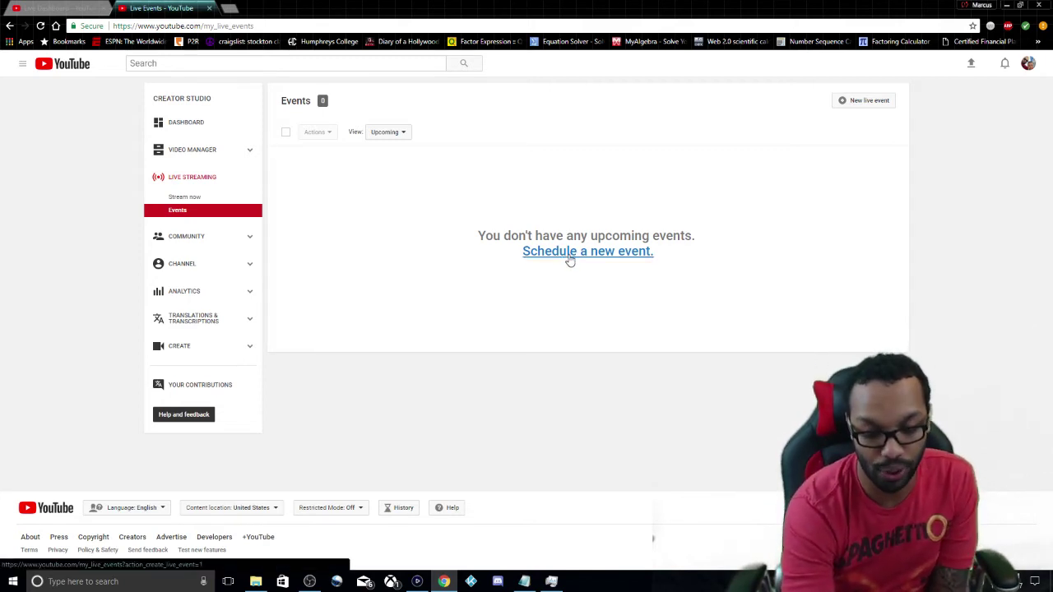
left_click(569, 254)
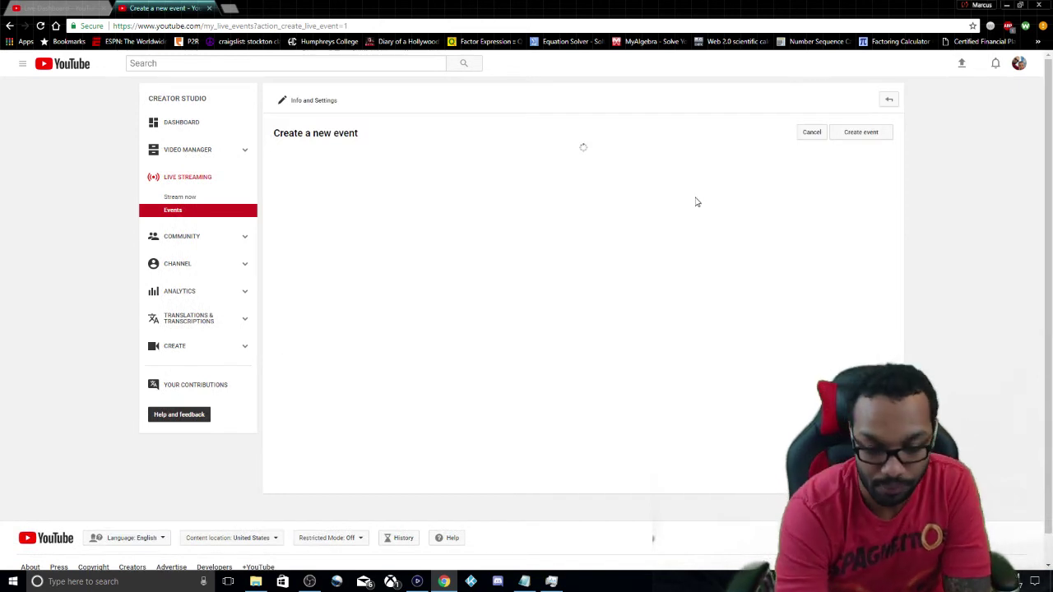
- Enter 'Test Stream' as the event title and description, leaving the start time unchanged
left_click(370, 193)
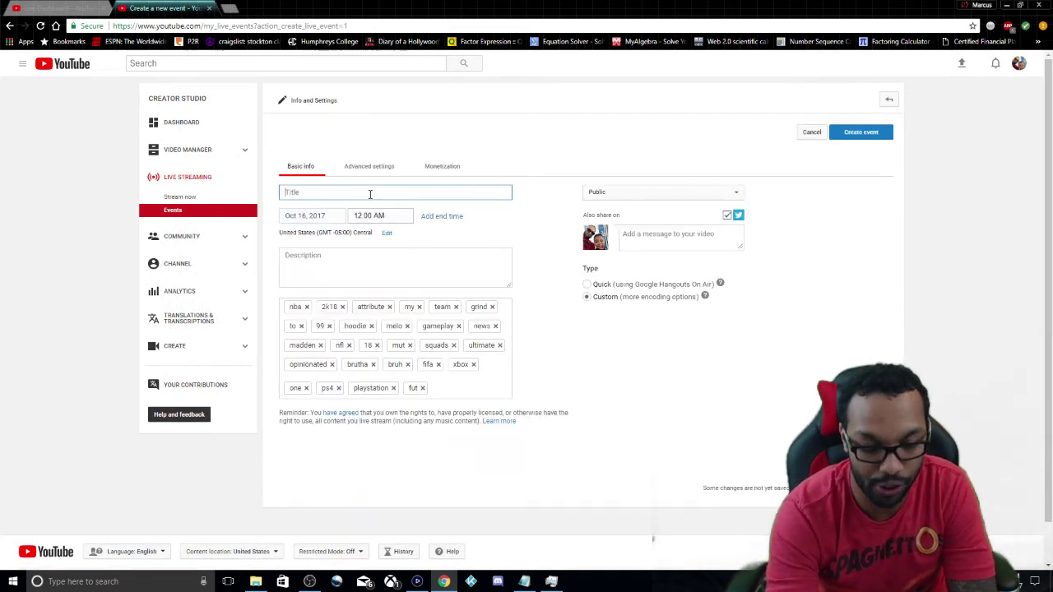
type("Test S")
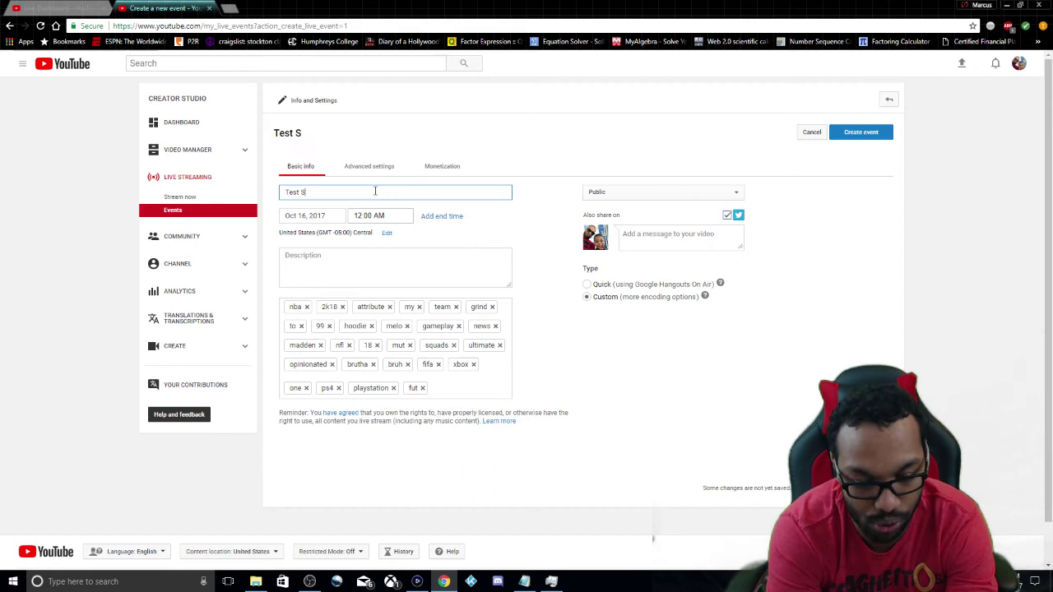
type("traam")
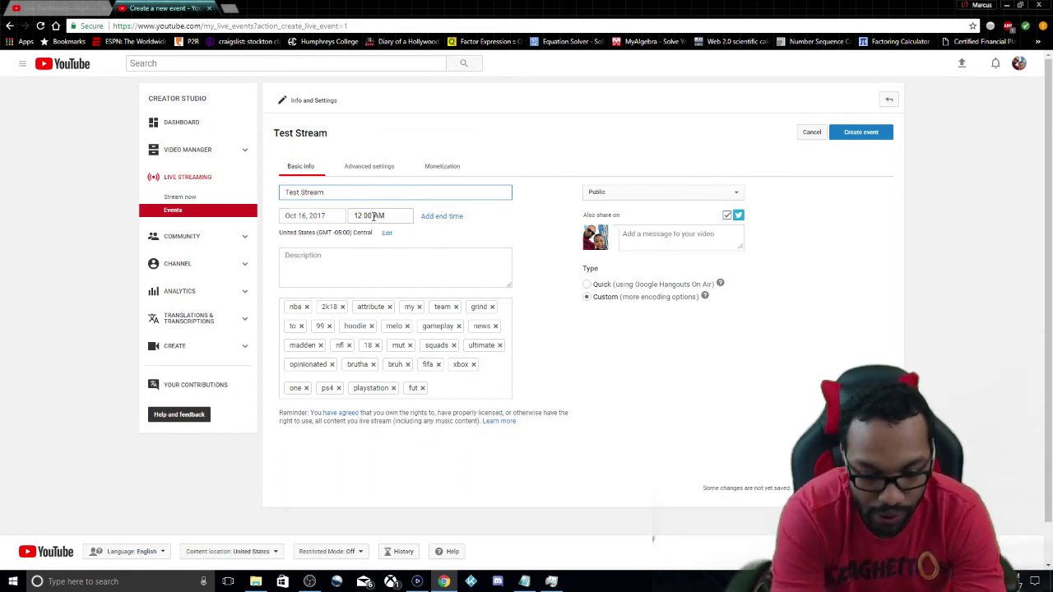
left_click(375, 217)
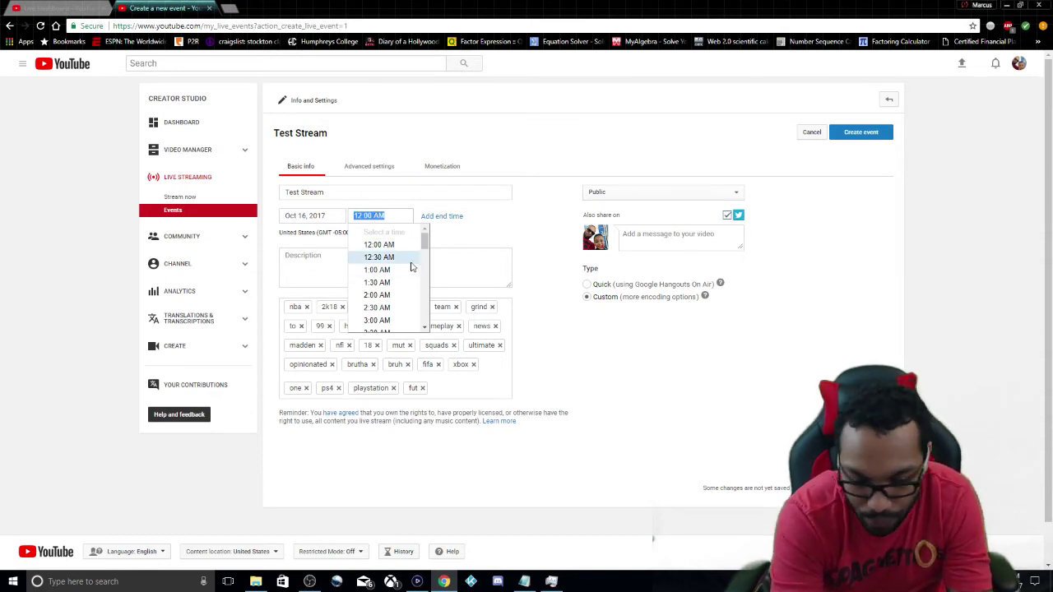
left_click(545, 254)
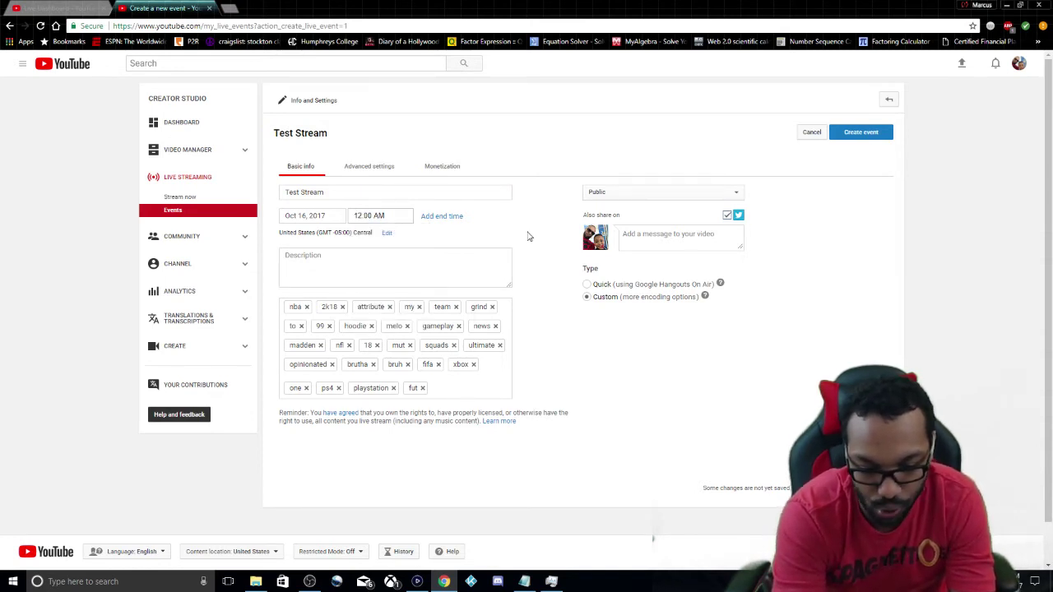
left_click(356, 273)
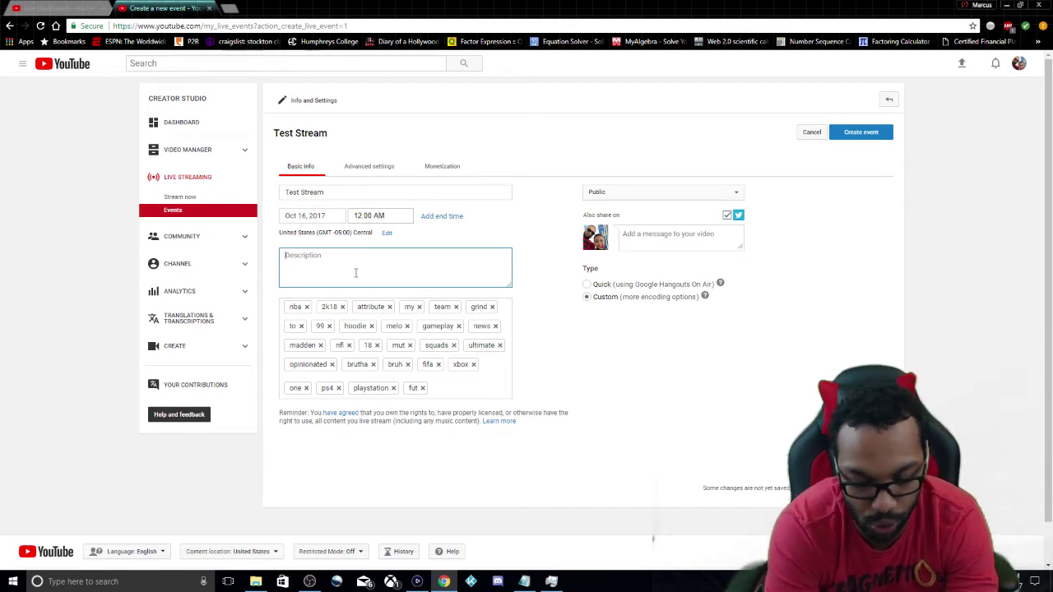
type("Test Stream")
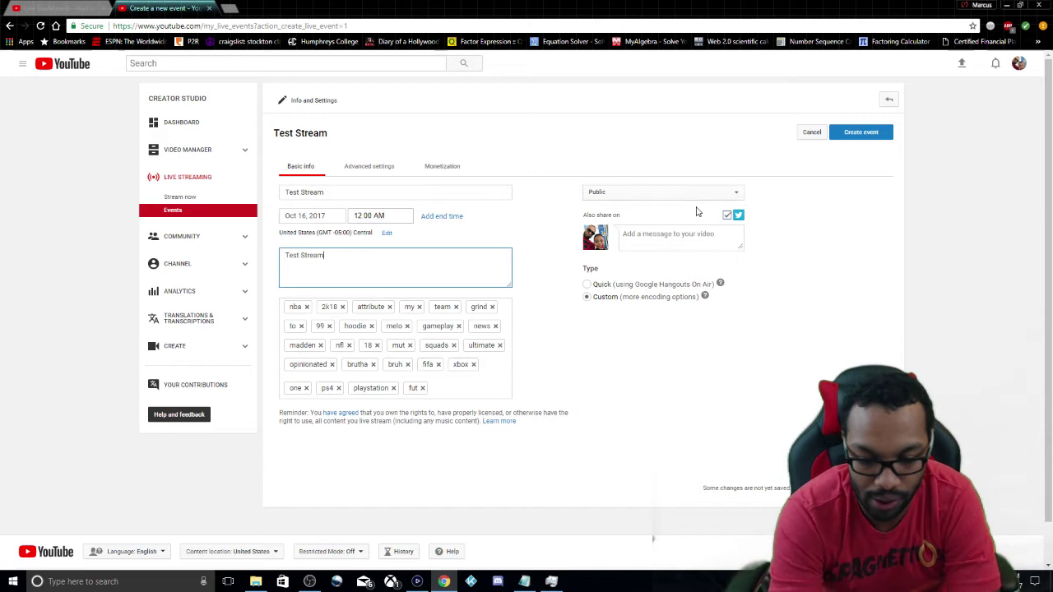
- Add the tags 'Test' and 'Stream' to the event
left_click(471, 389)
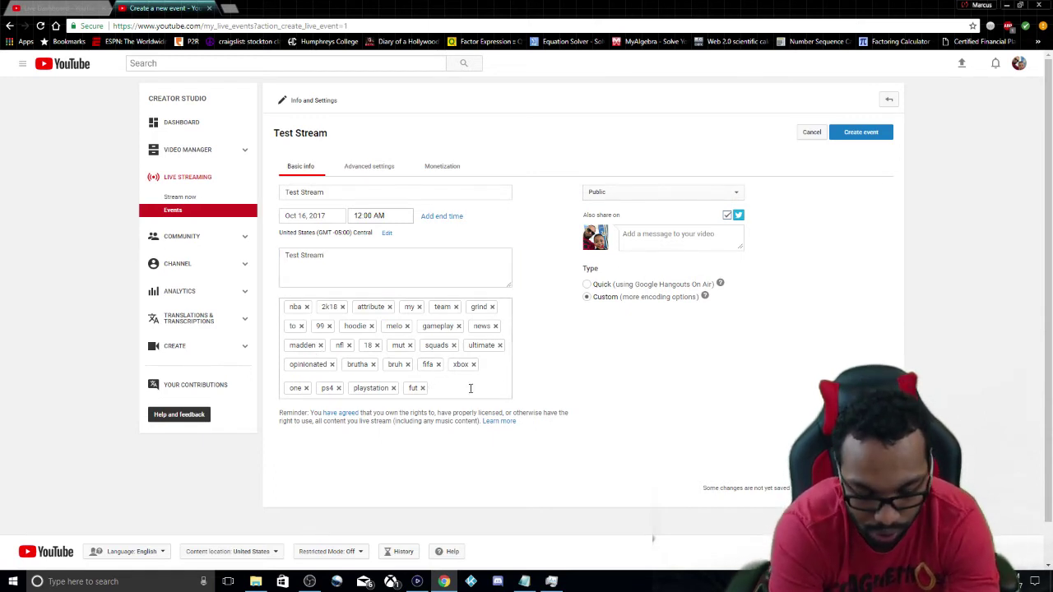
type("Test")
key("Return")
type("Strea")
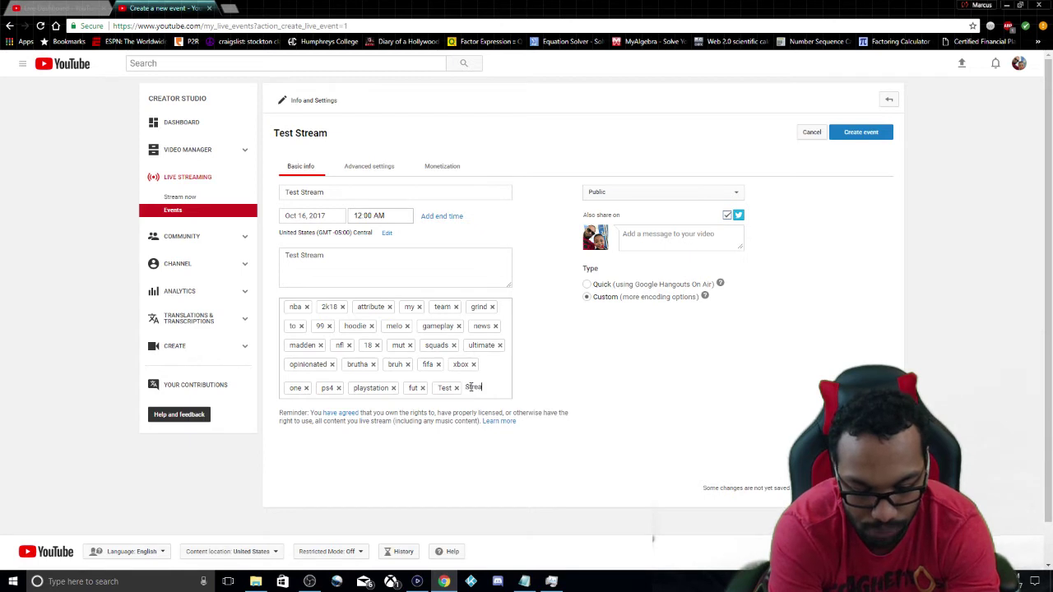
type("m")
key("Return")
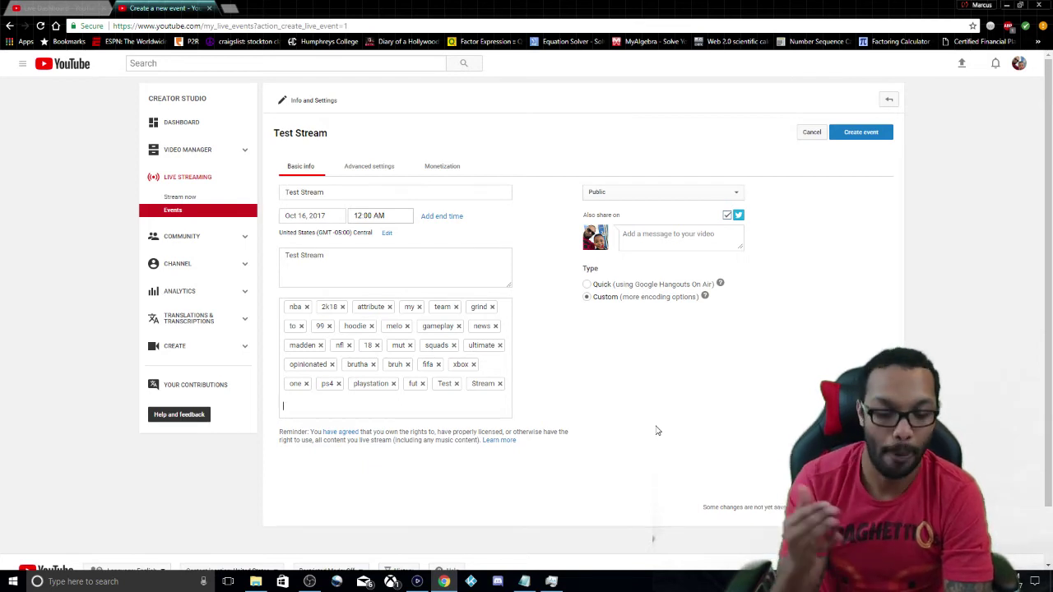
- In Advanced settings, replace the game title with Destiny 2 from the suggestions
left_click(383, 169)
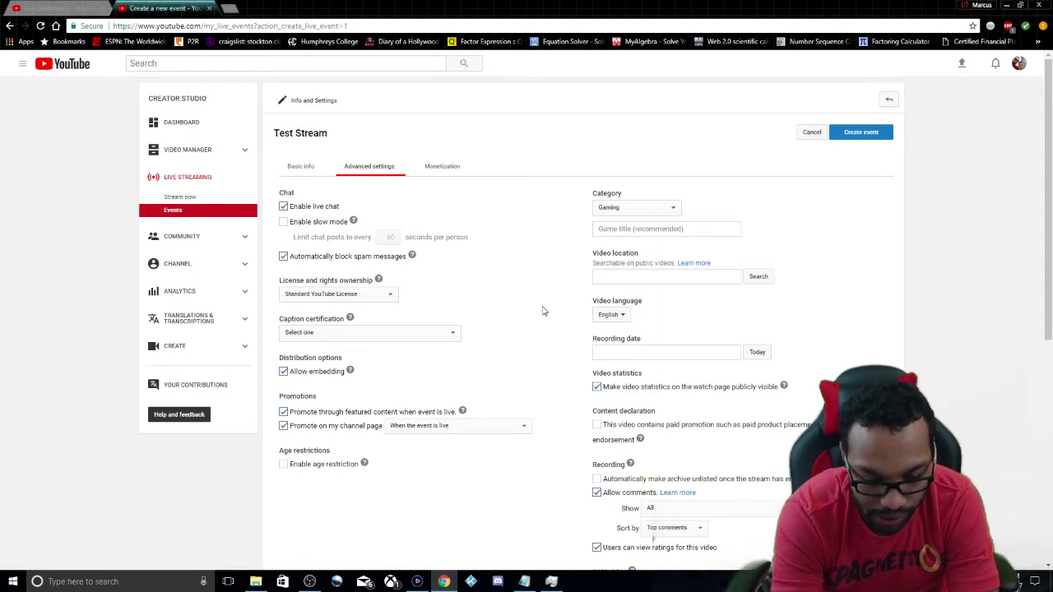
left_click(622, 230)
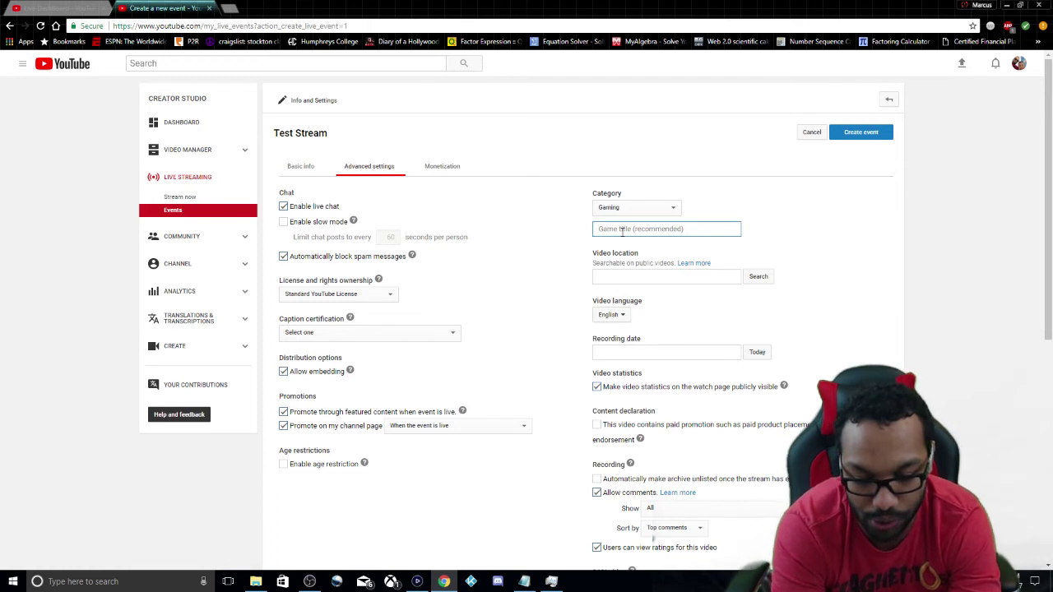
type("NBA")
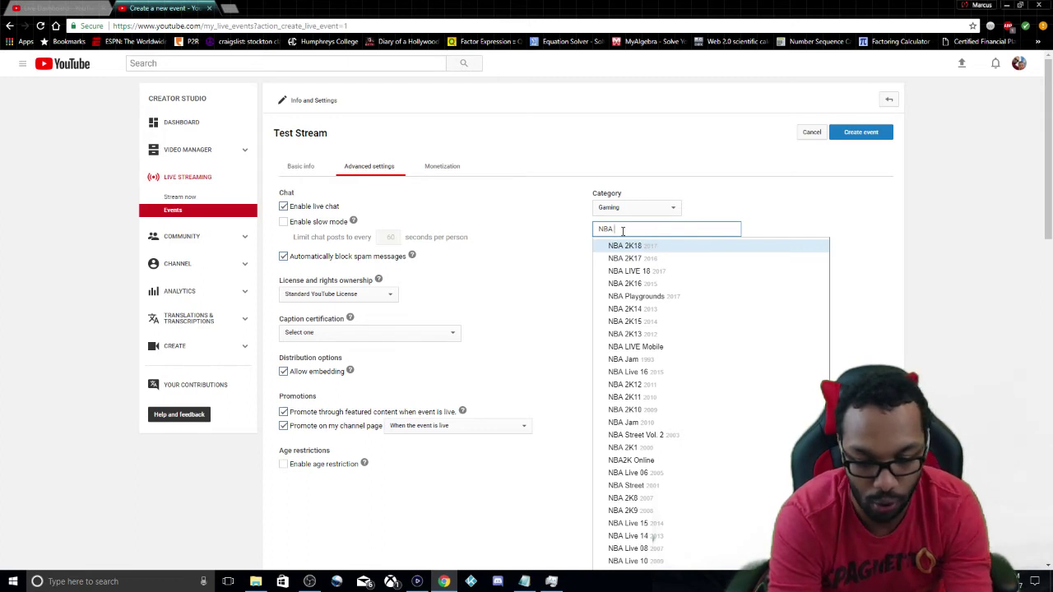
key("ctrl+a")
type("Destiny")
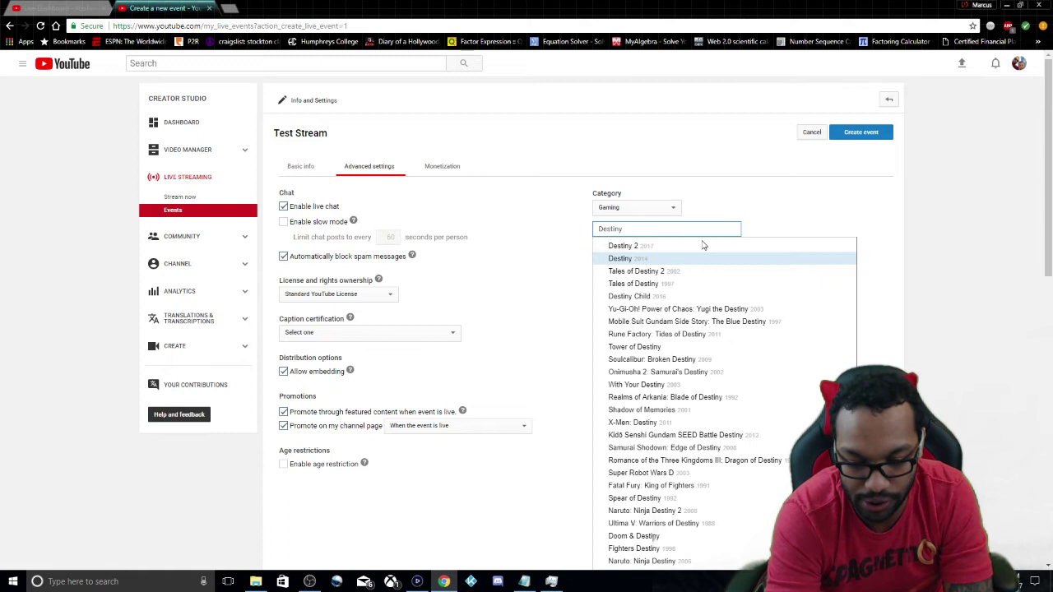
left_click(658, 247)
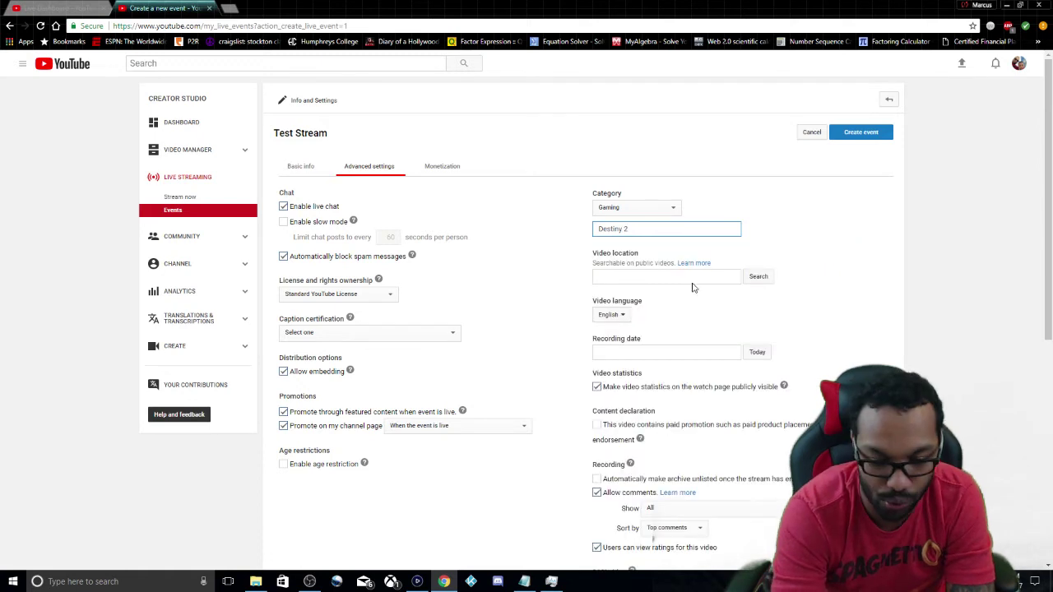
left_click(515, 372)
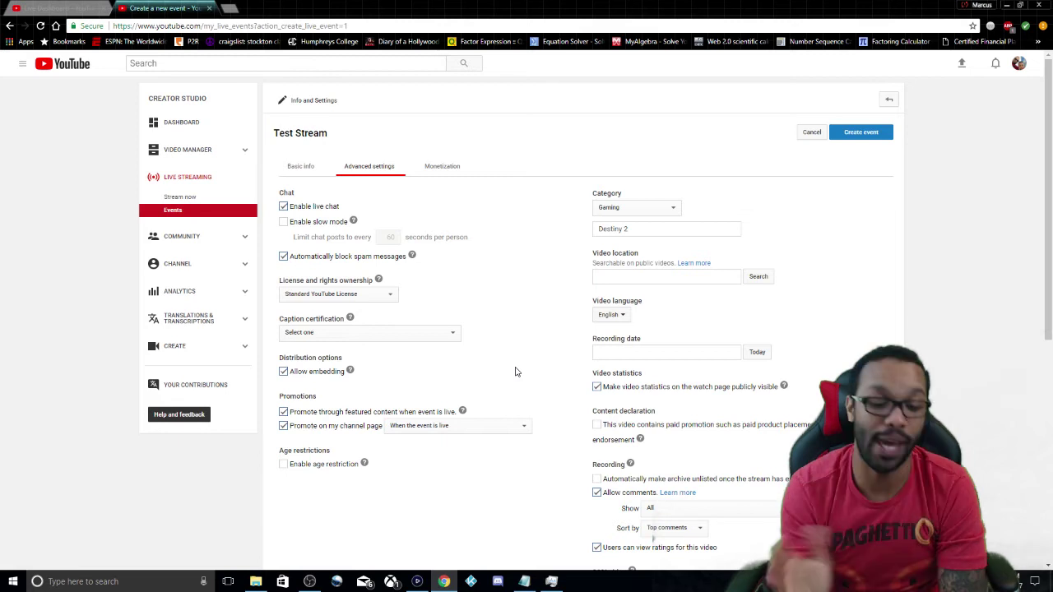
- Check the event's Monetization ad settings, then go back to Basic info
left_click(451, 168)
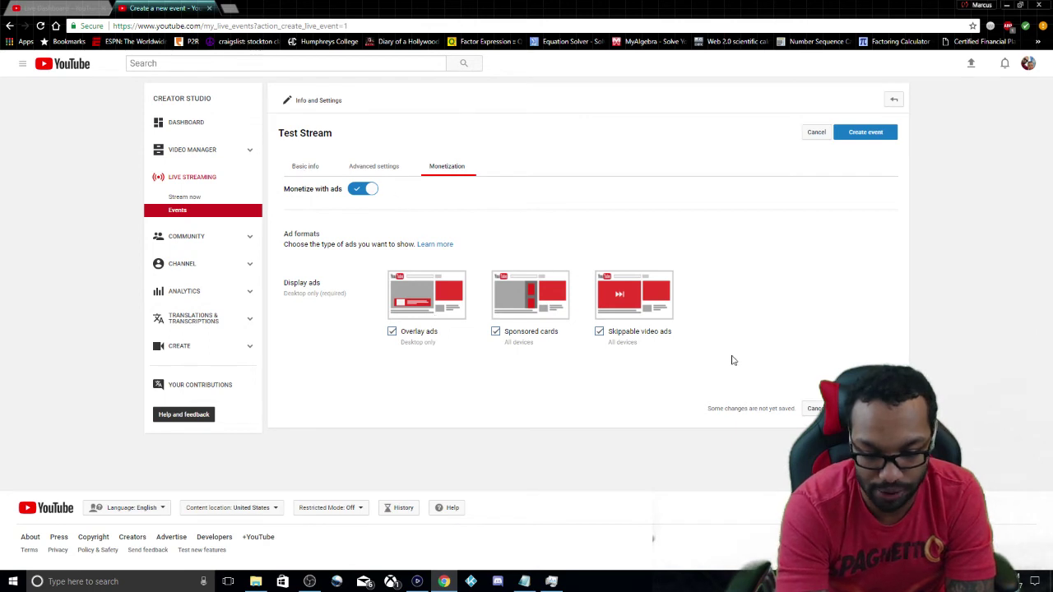
left_click(304, 166)
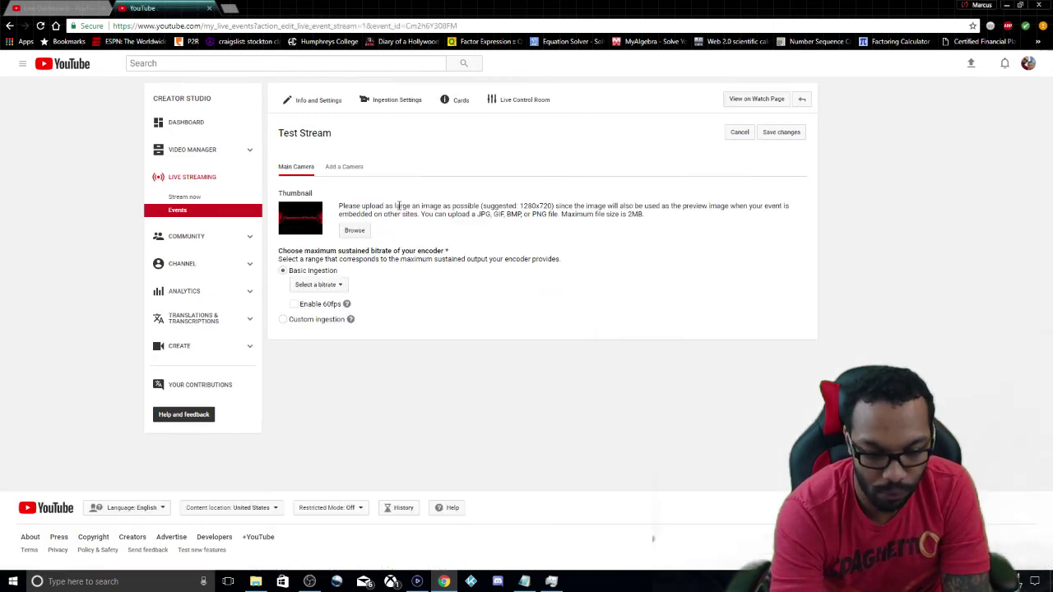
- Upload the PSA thumb image as the Test Stream event's thumbnail
left_click(356, 232)
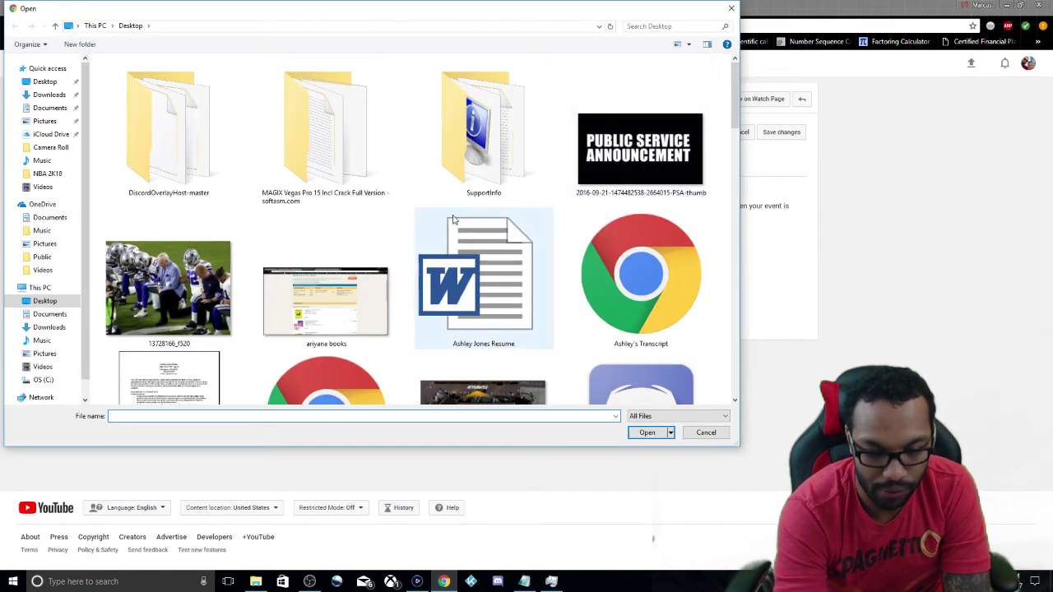
double_click(632, 164)
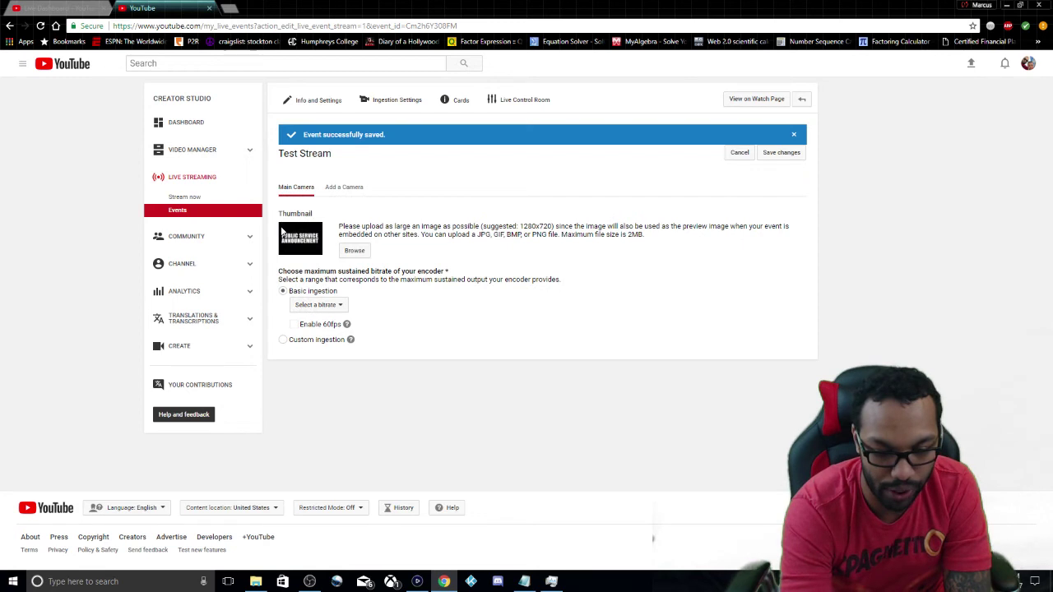
- Set basic ingestion to 720p with 60fps, save, and open the Live Control Room
left_click(323, 308)
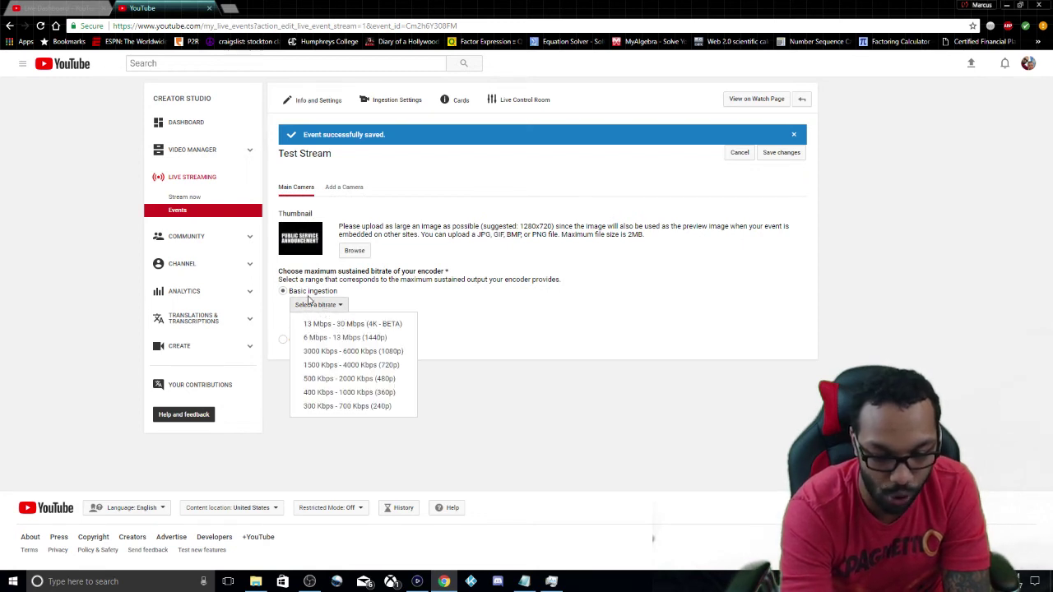
left_click(361, 367)
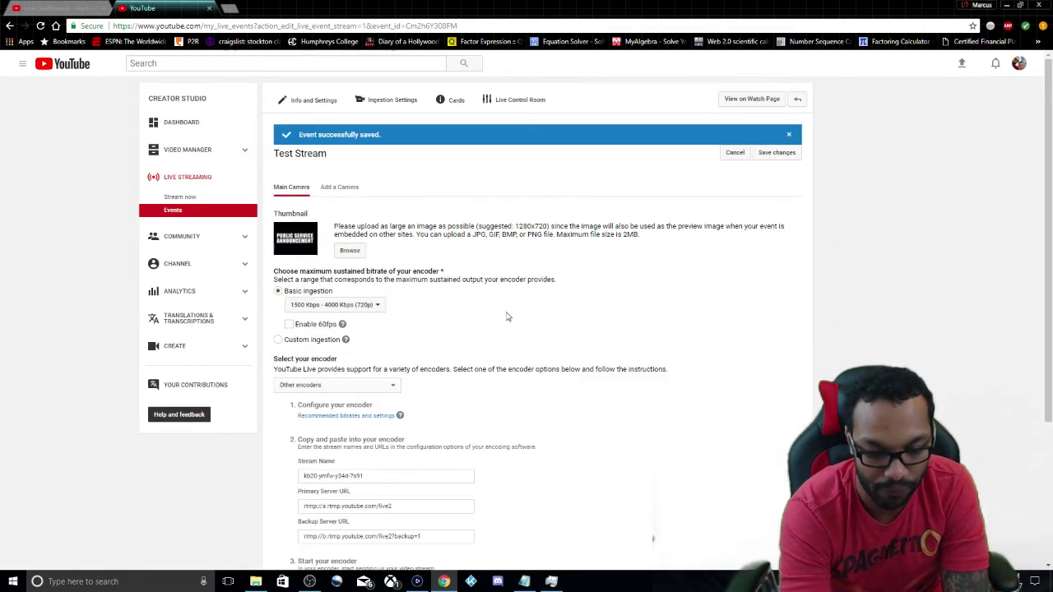
left_click(289, 324)
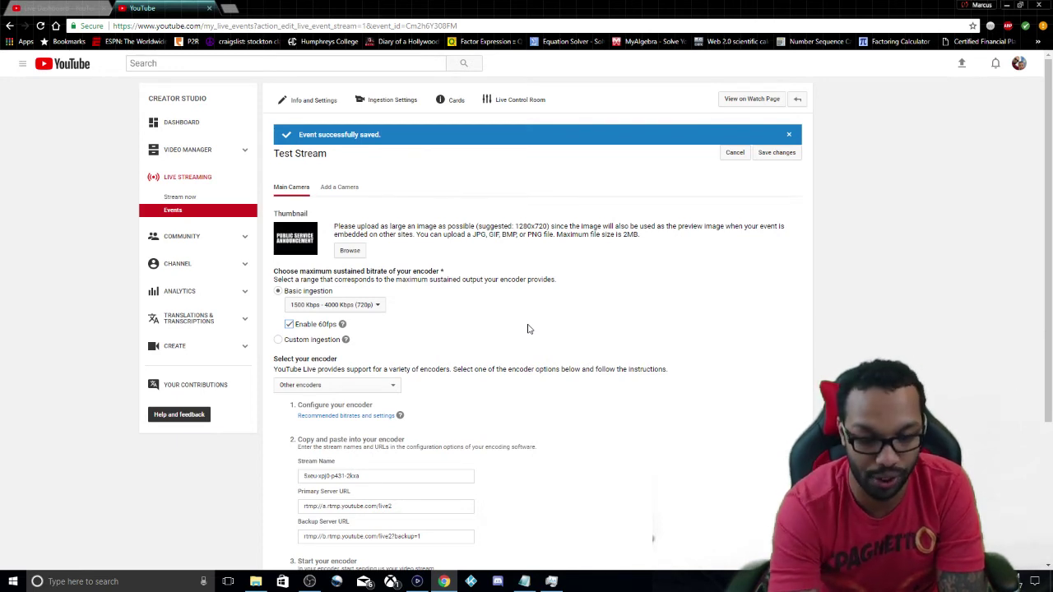
left_click(773, 156)
left_click(518, 102)
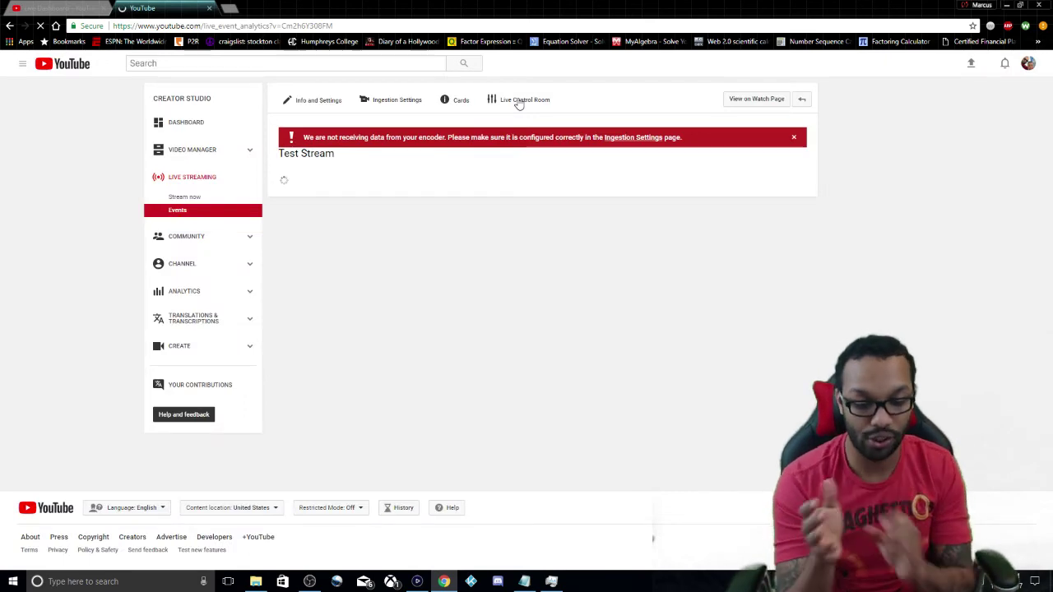
- Scroll through the Live Dashboard tab, then return to Test Stream's control room showing NO DATA
left_click(27, 11)
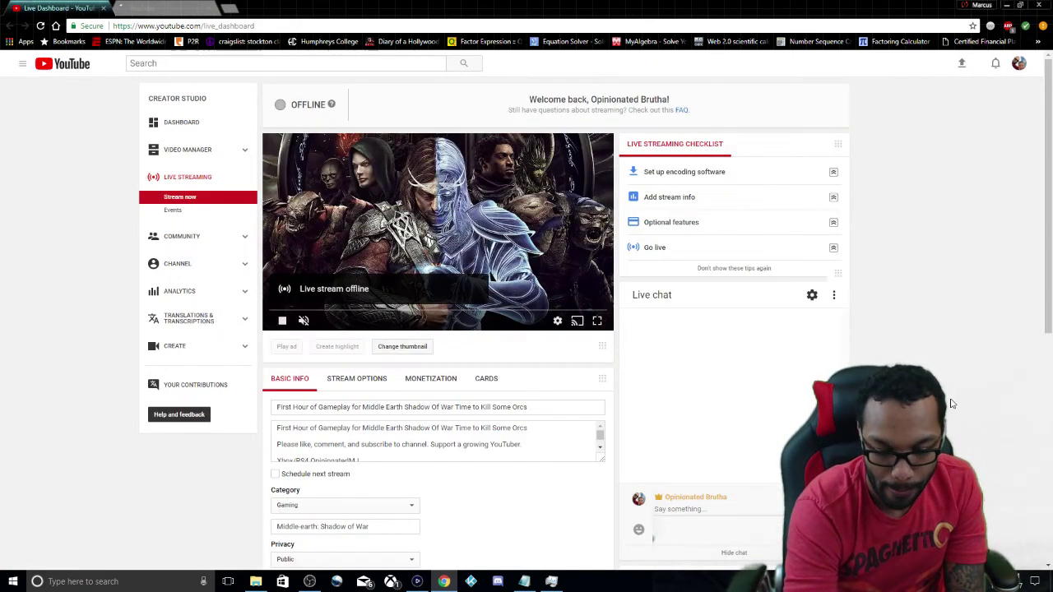
scroll(951, 403, "down", 2)
scroll(951, 403, "down", 2)
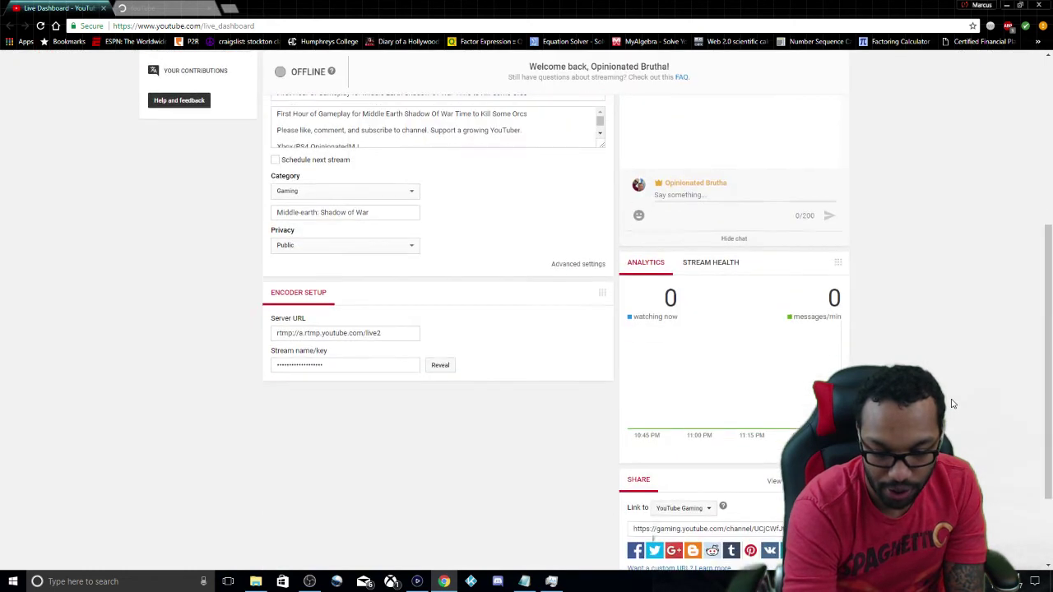
scroll(951, 403, "up", 4)
scroll(951, 403, "up", 1)
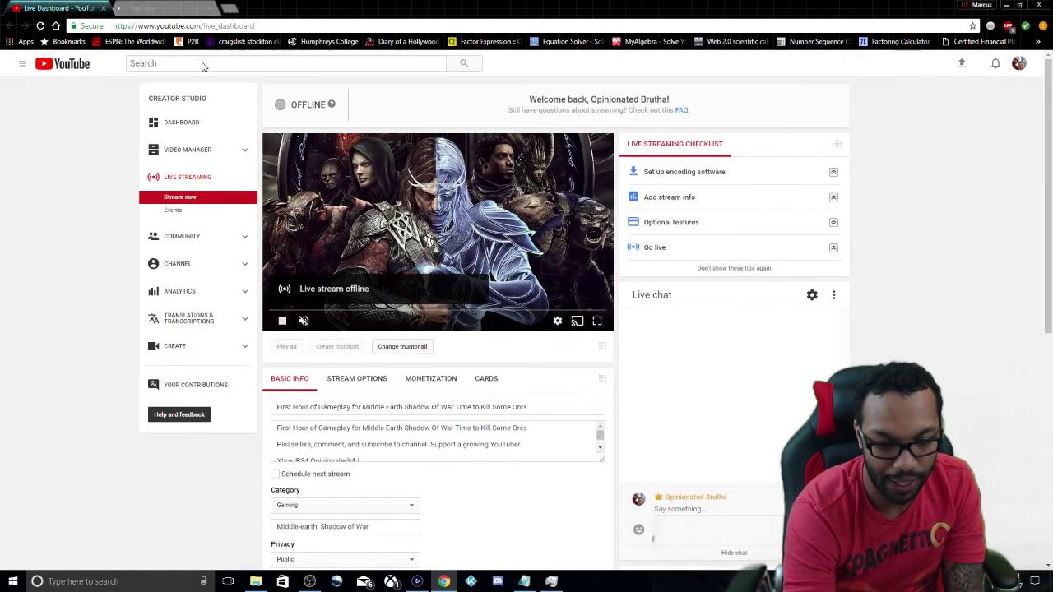
left_click(163, 14)
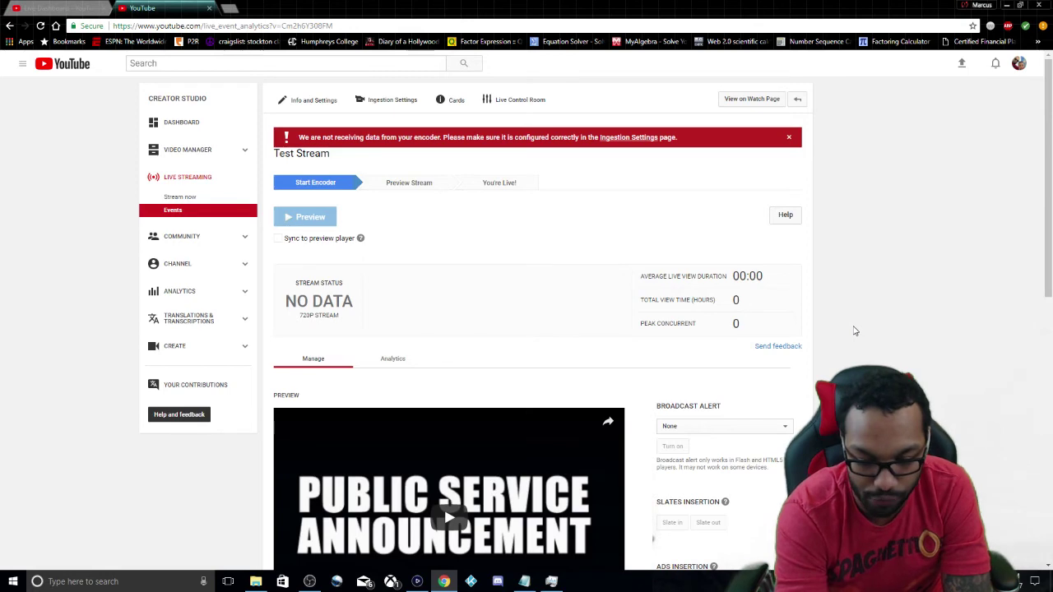
- Check the Test Stream control room down to the Live chat, then bring Elgato Game Capture HD forward
scroll(855, 330, "down", 1)
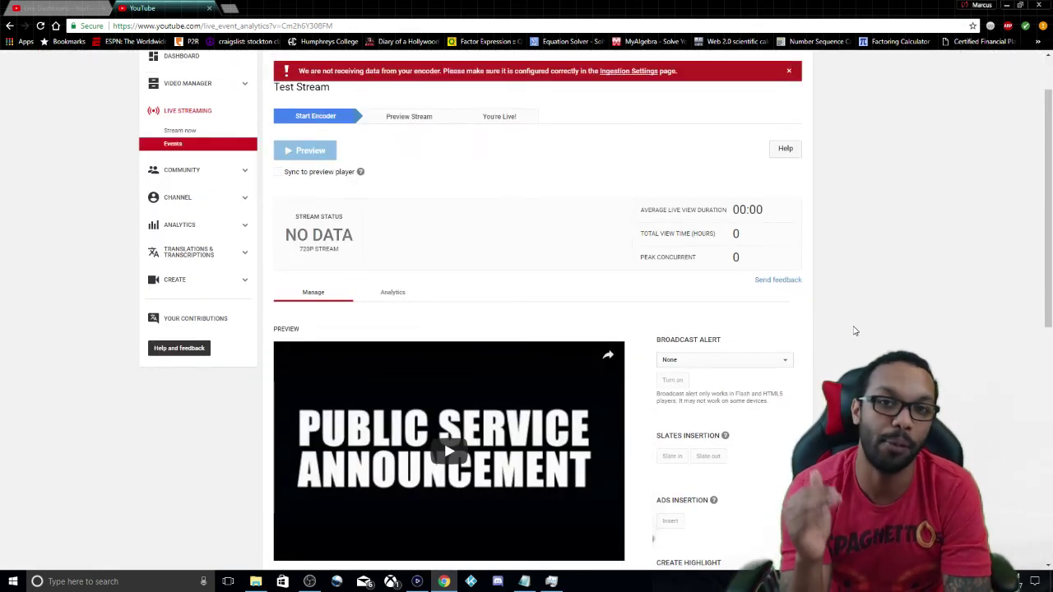
scroll(854, 331, "down", 2)
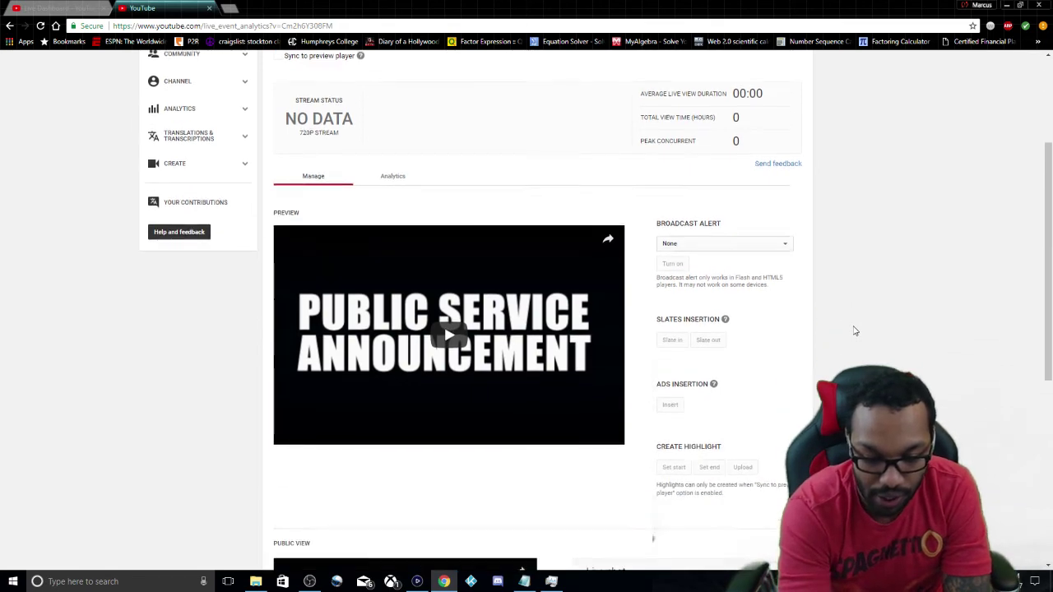
scroll(961, 261, "down", 3)
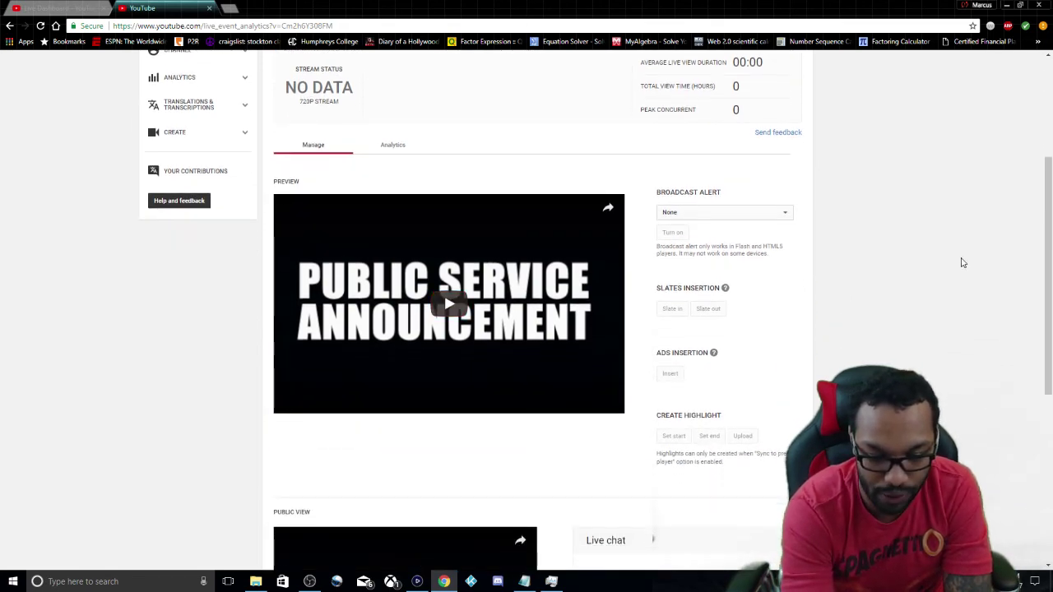
scroll(399, 238, "down", 2)
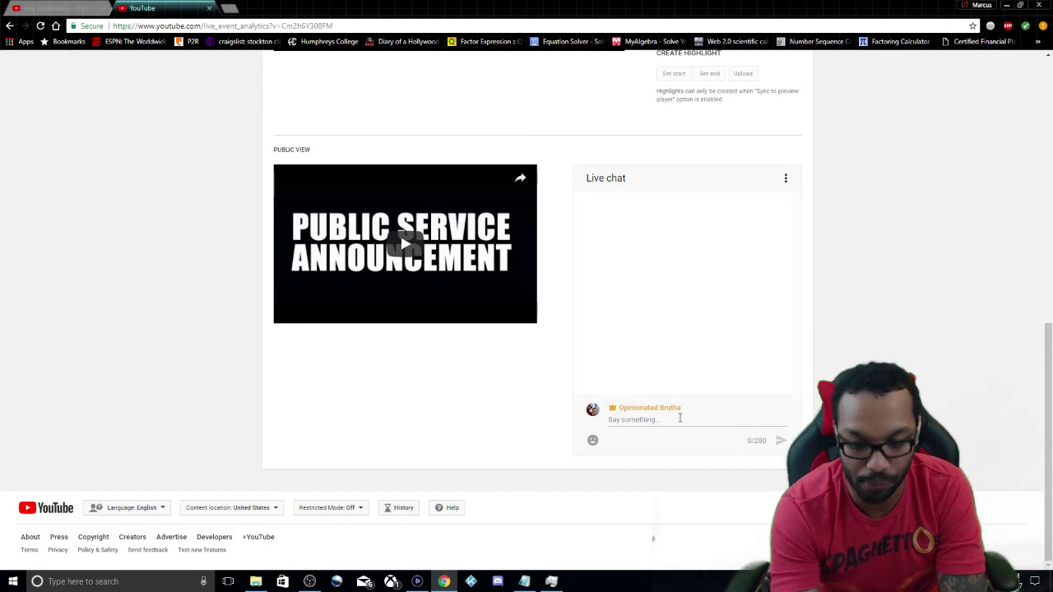
scroll(911, 316, "up", 7)
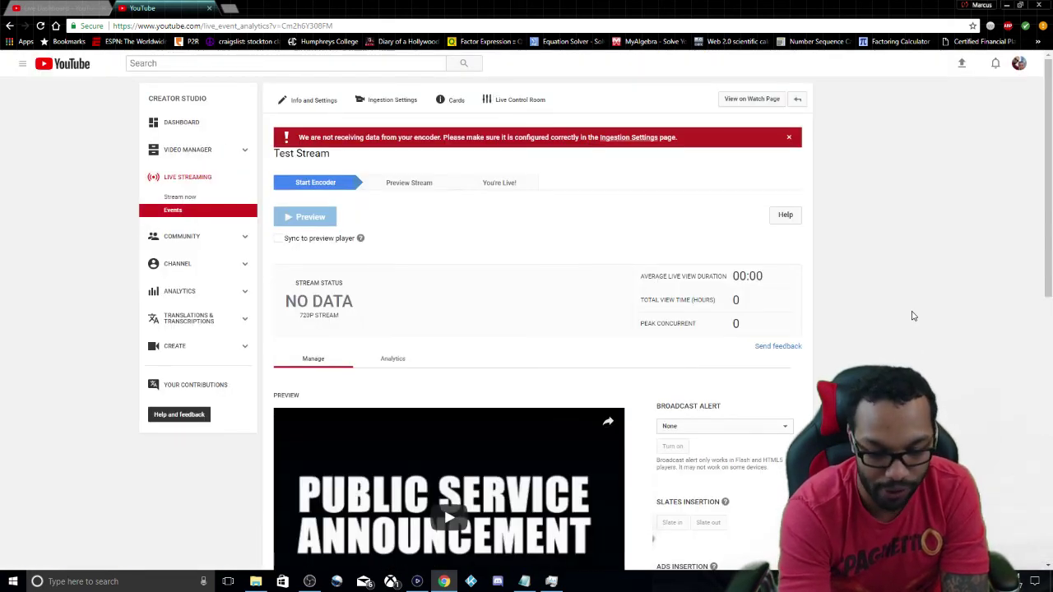
left_click(417, 581)
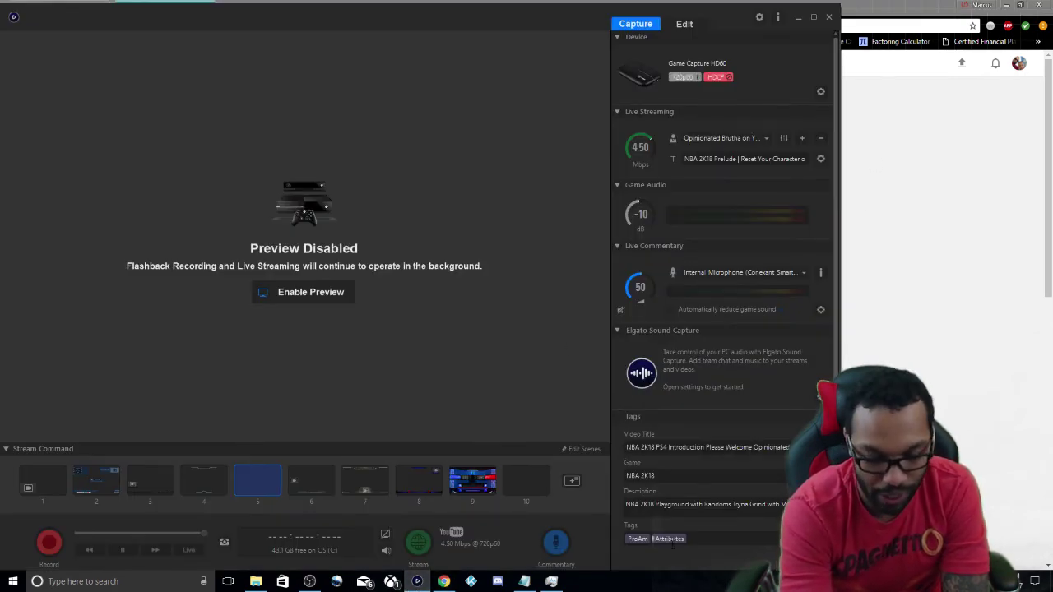
- Start streaming to get the Live Event prompt listing Test Stream, then return to the YouTube control room
left_click(422, 542)
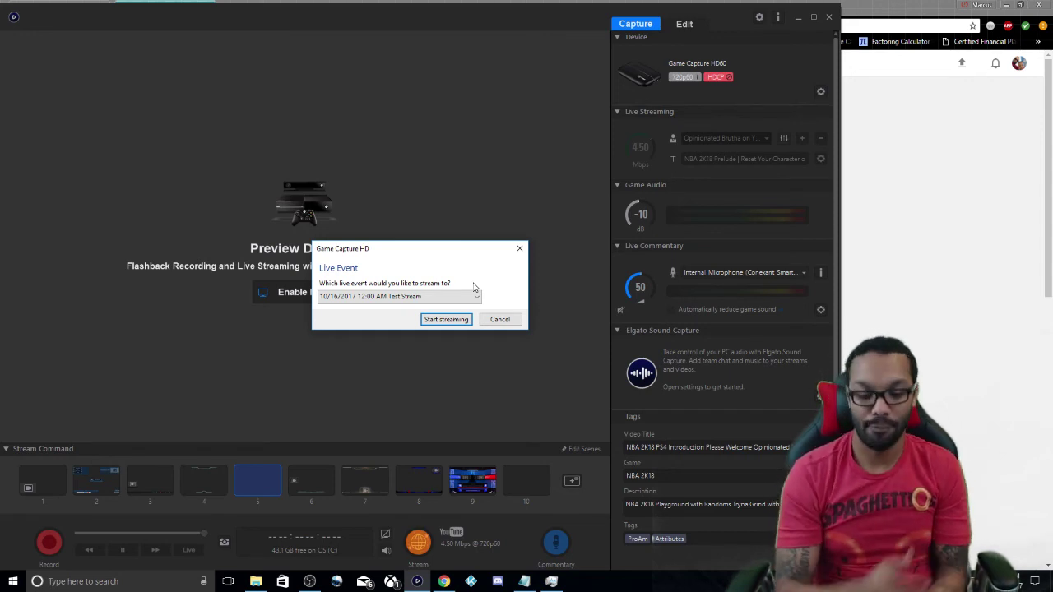
left_click(1028, 196)
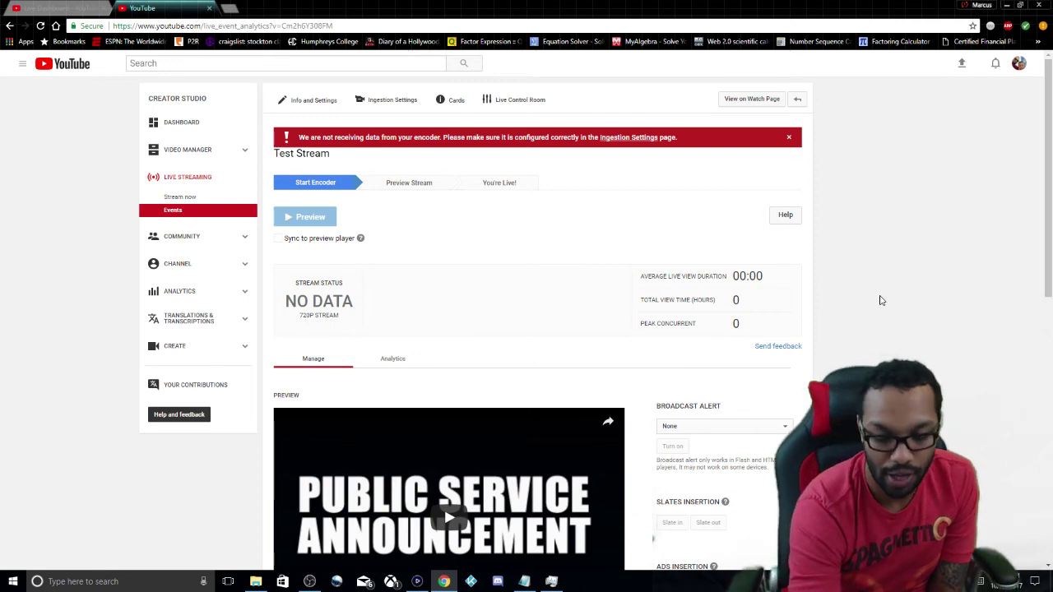
- Confirm the Test Stream control room still shows NO DATA, then return to Elgato's Live Event prompt
scroll(880, 300, "down", 3)
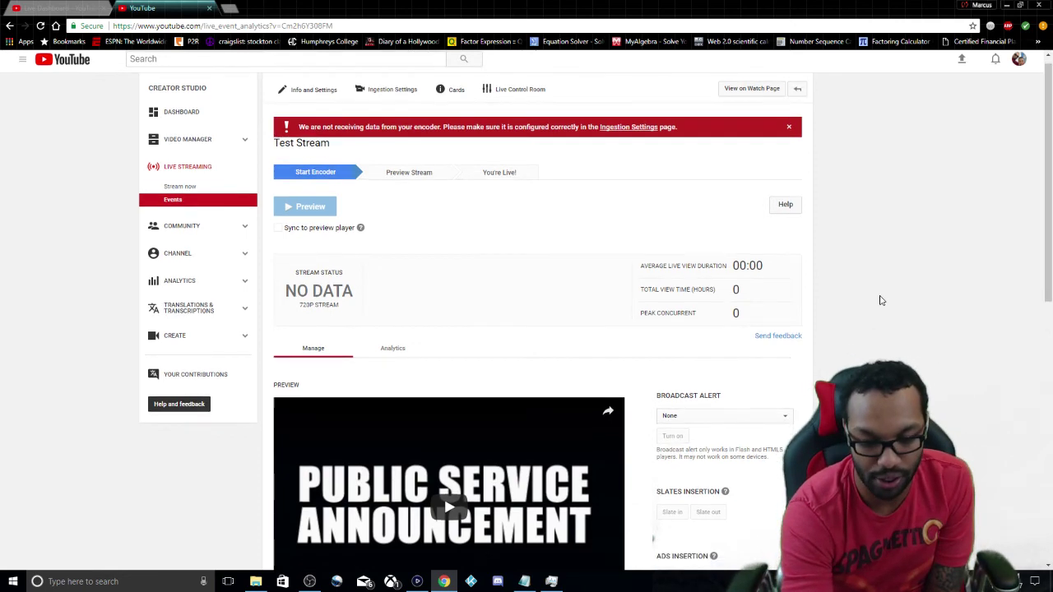
scroll(879, 300, "down", 2)
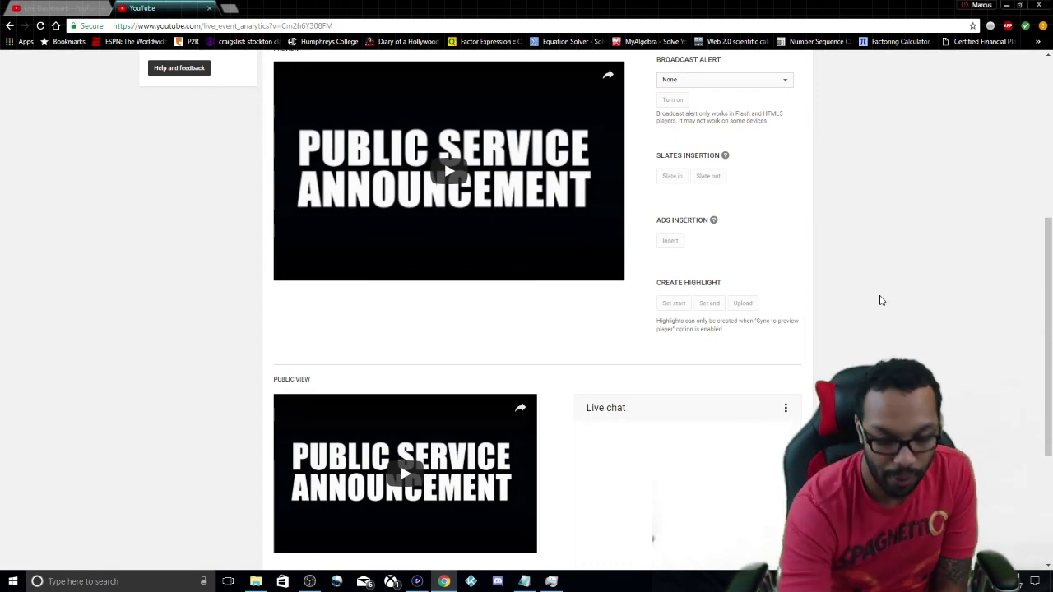
scroll(879, 300, "down", 1)
scroll(880, 301, "up", 3)
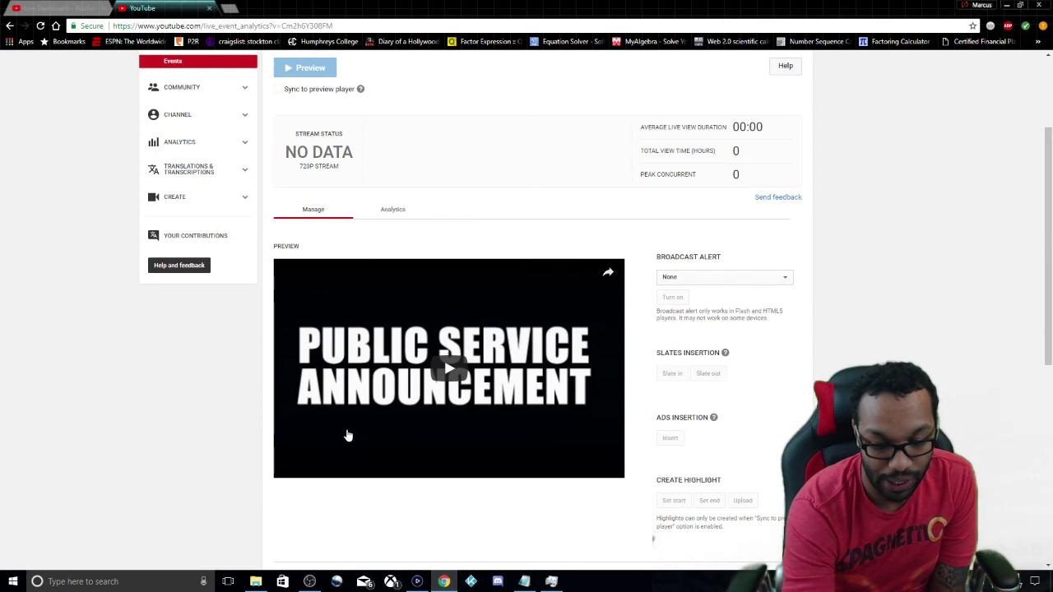
left_click(417, 581)
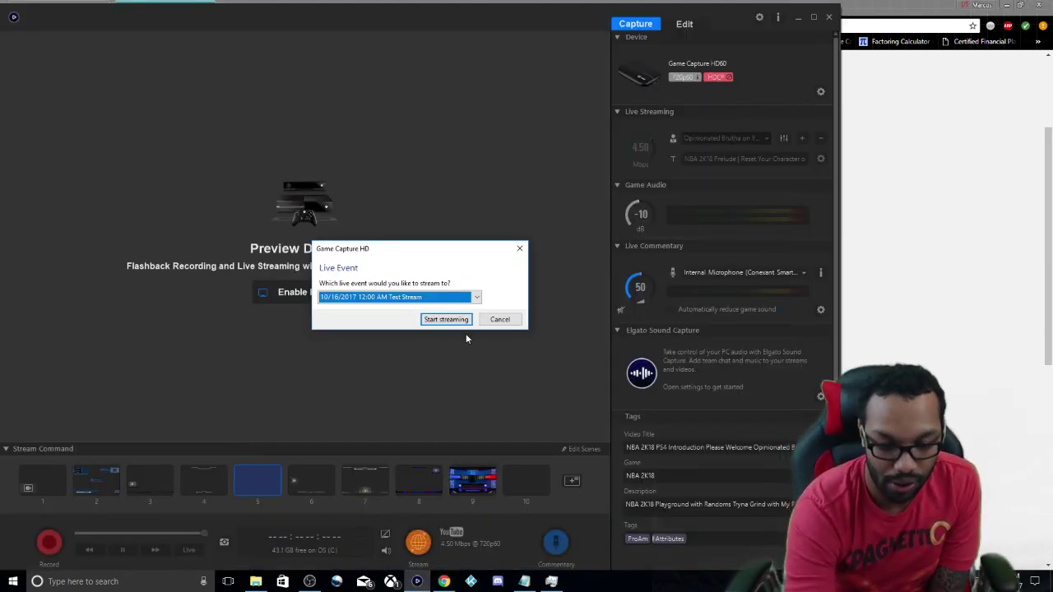
- Cancel the Live Event prompt and open Task Manager with Ctrl+Shift+Esc
left_click(500, 320)
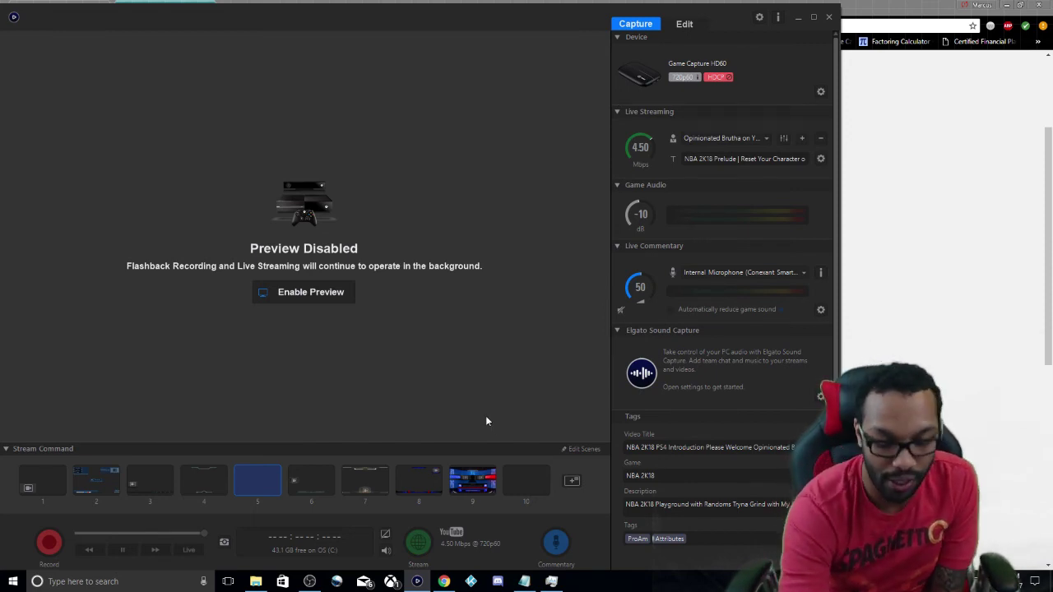
key("ctrl+shift+Escape")
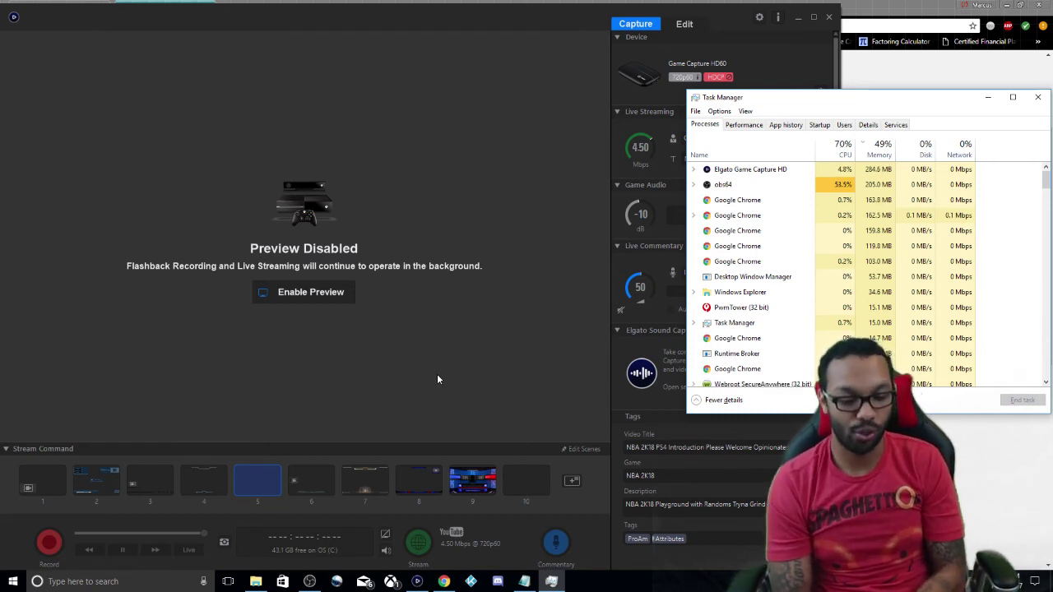
- Put the Stream Command scenes into editing and view the addable source types without adding any
left_click(582, 450)
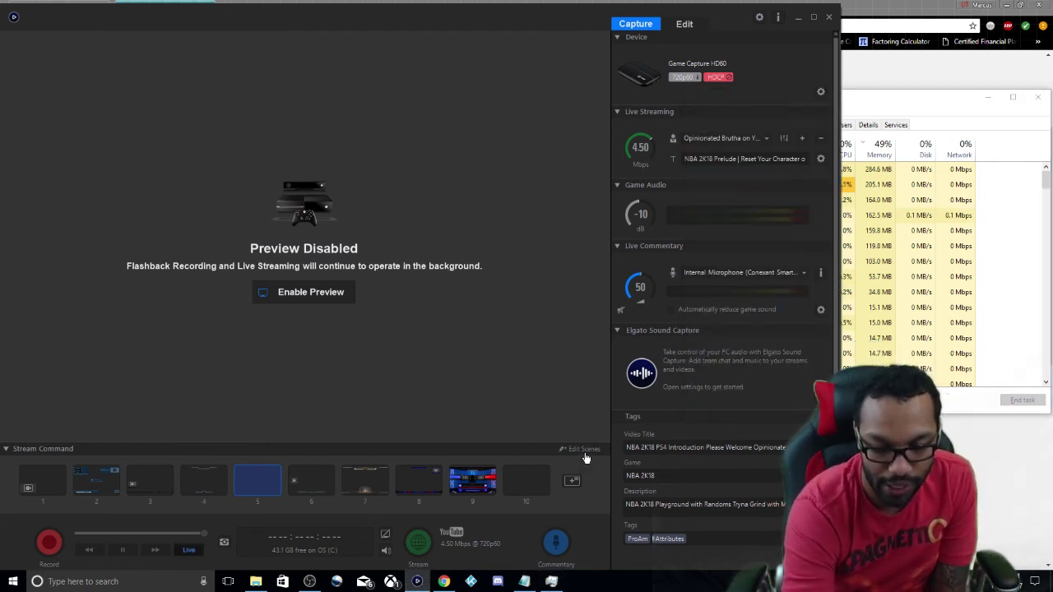
left_click(568, 482)
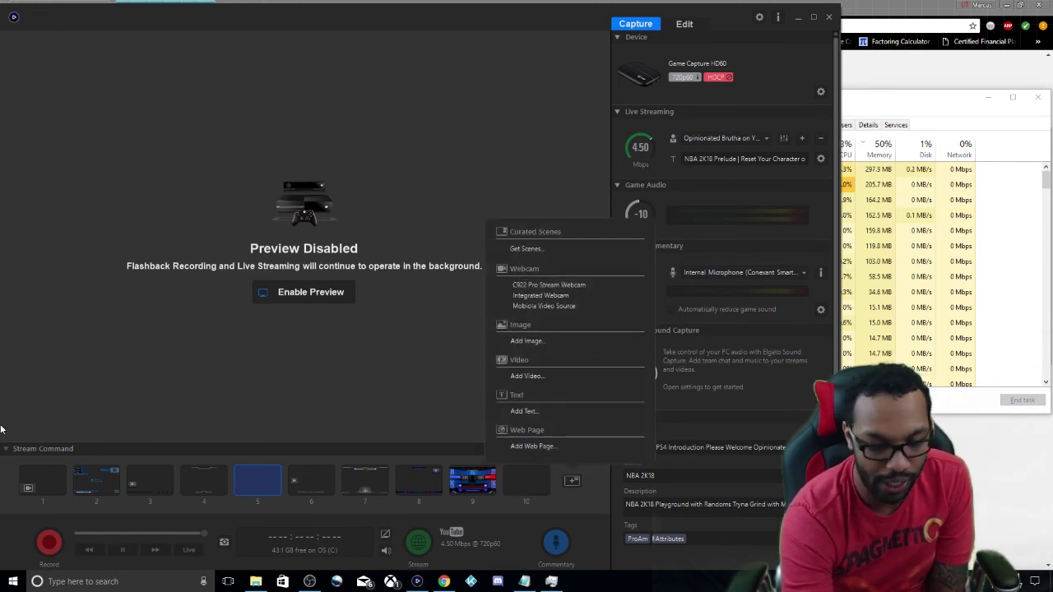
left_click(507, 118)
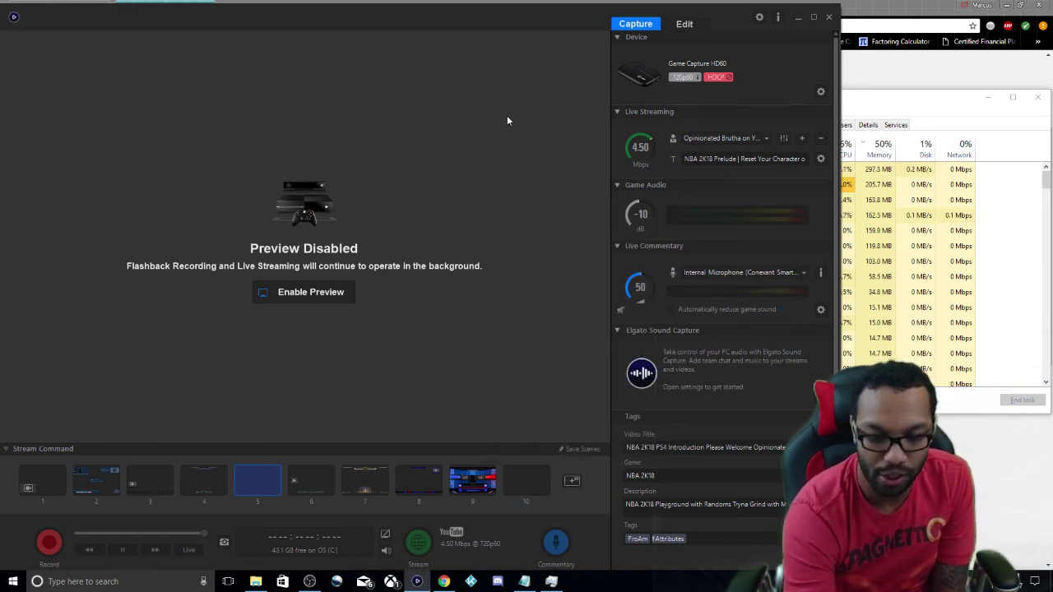